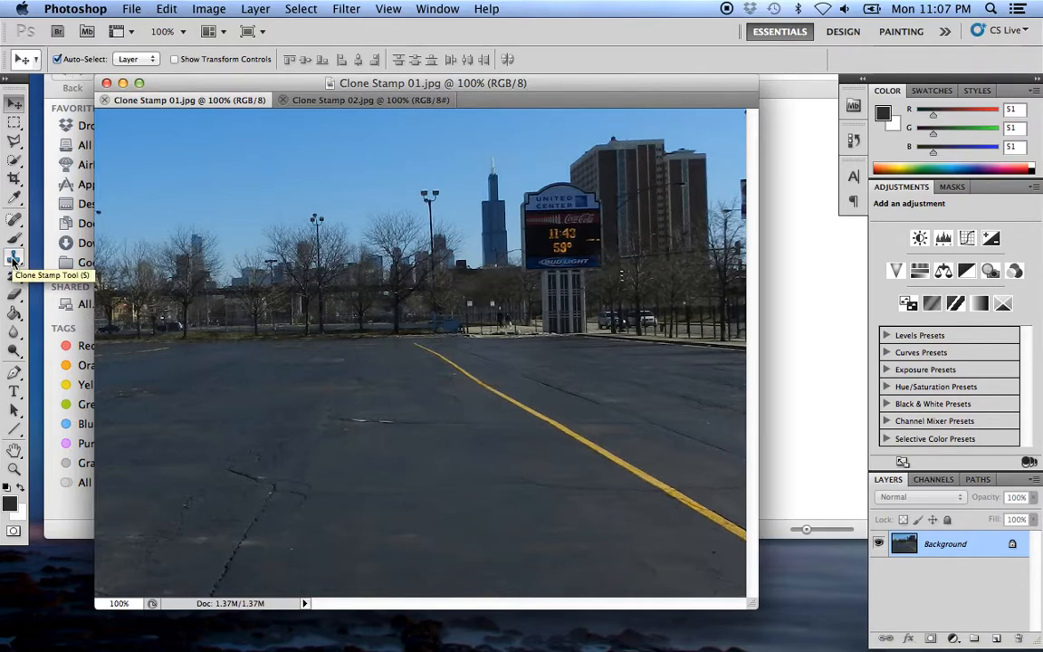
# Step: Activate the Clone Stamp tool with a soft 39 px brush at 0% hardness and try stamping on the asphalt without a source
pyautogui.click(12, 259)
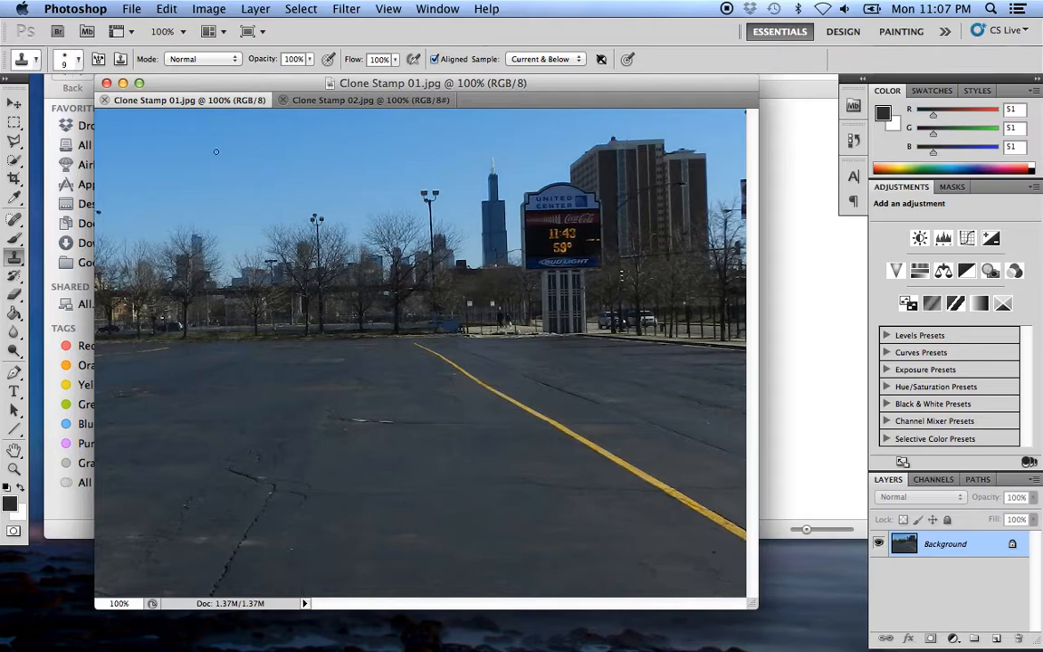
pyautogui.click(79, 58)
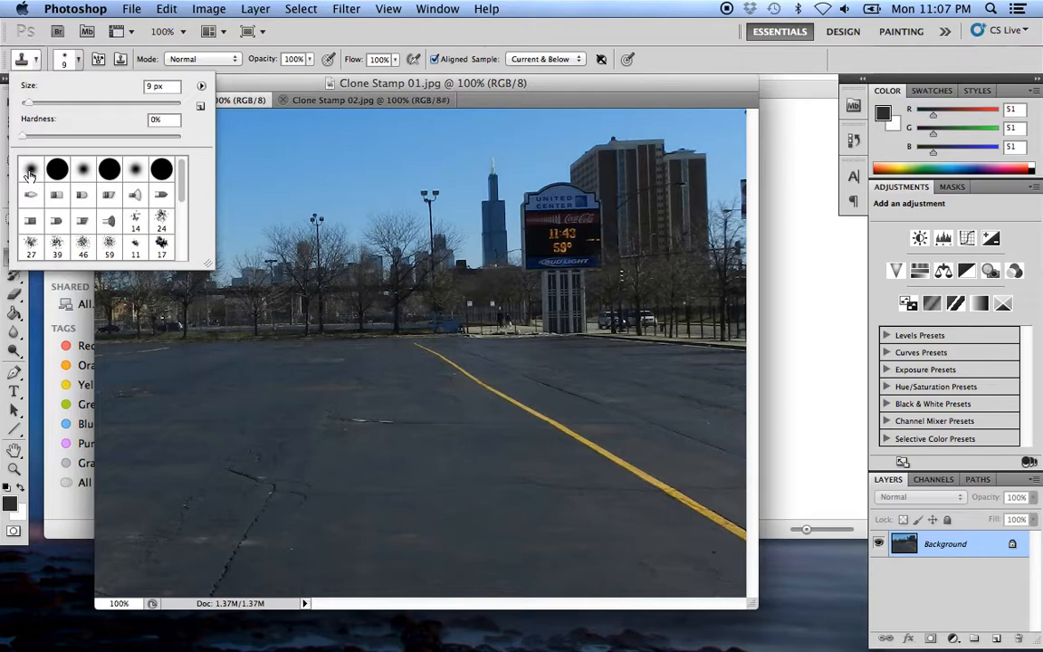
pyautogui.moveTo(25, 106); pyautogui.dragTo(52, 109)
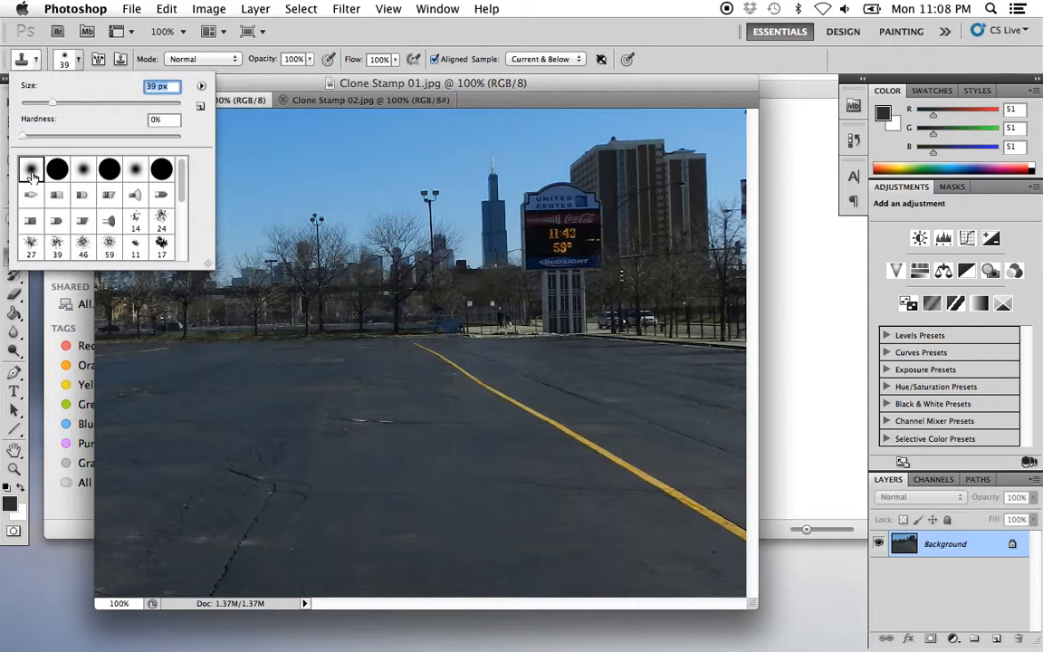
pyautogui.click(588, 529)
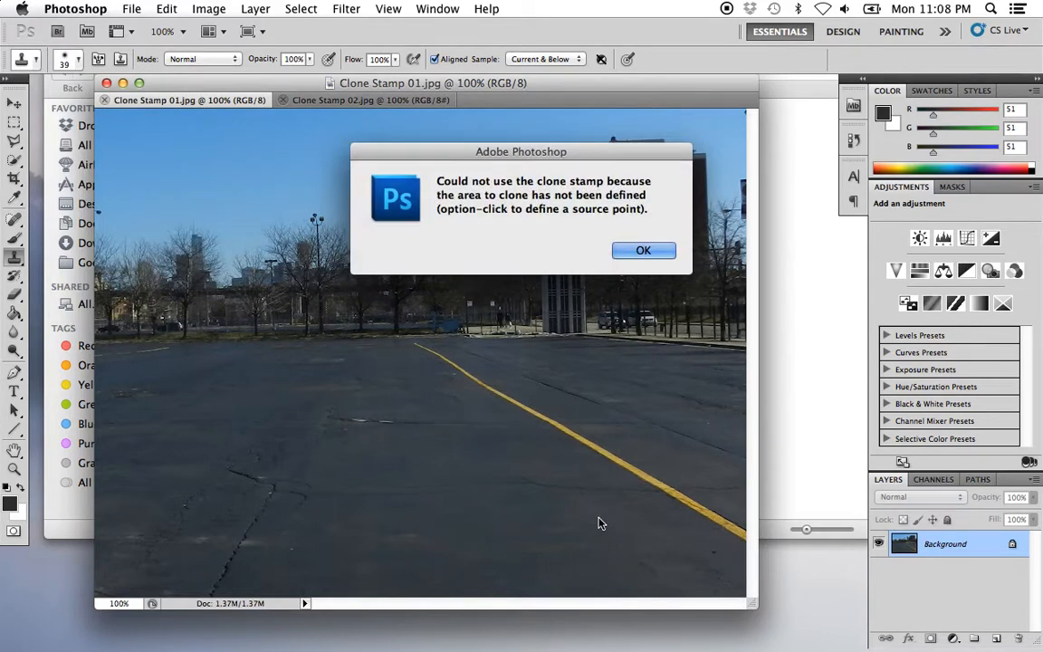
pyautogui.click(643, 252)
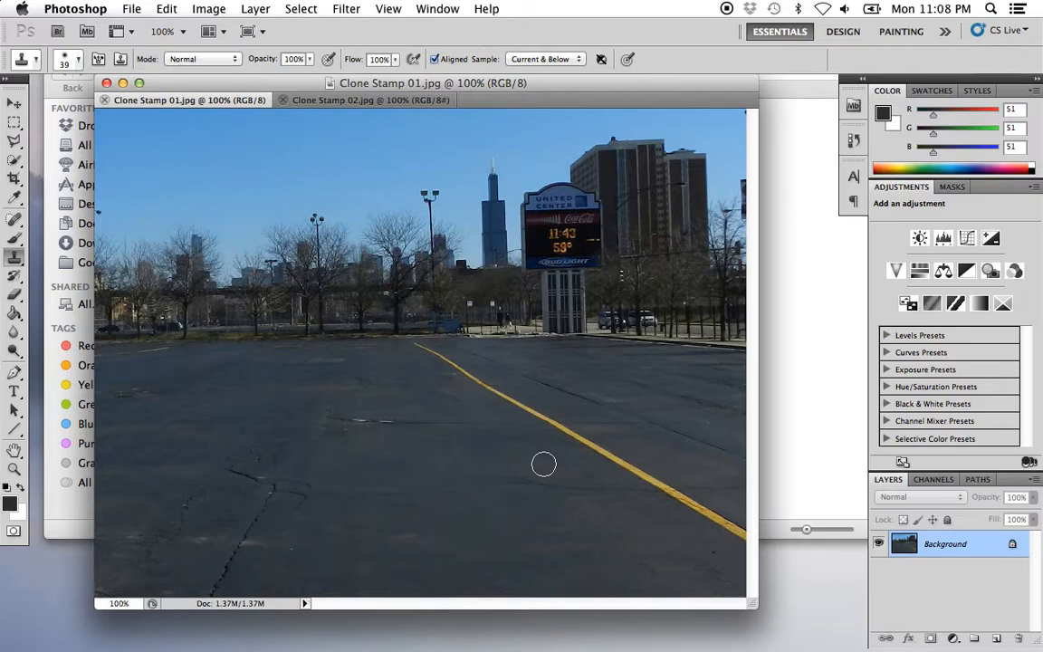
# Step: Try larger and smaller Clone Stamp brush sizes and settle on 50 px
pyautogui.press(']')
pyautogui.press(']')
pyautogui.press(']')
pyautogui.press(']')
pyautogui.press('[')
pyautogui.press(']')
pyautogui.press(']')
pyautogui.press(']')
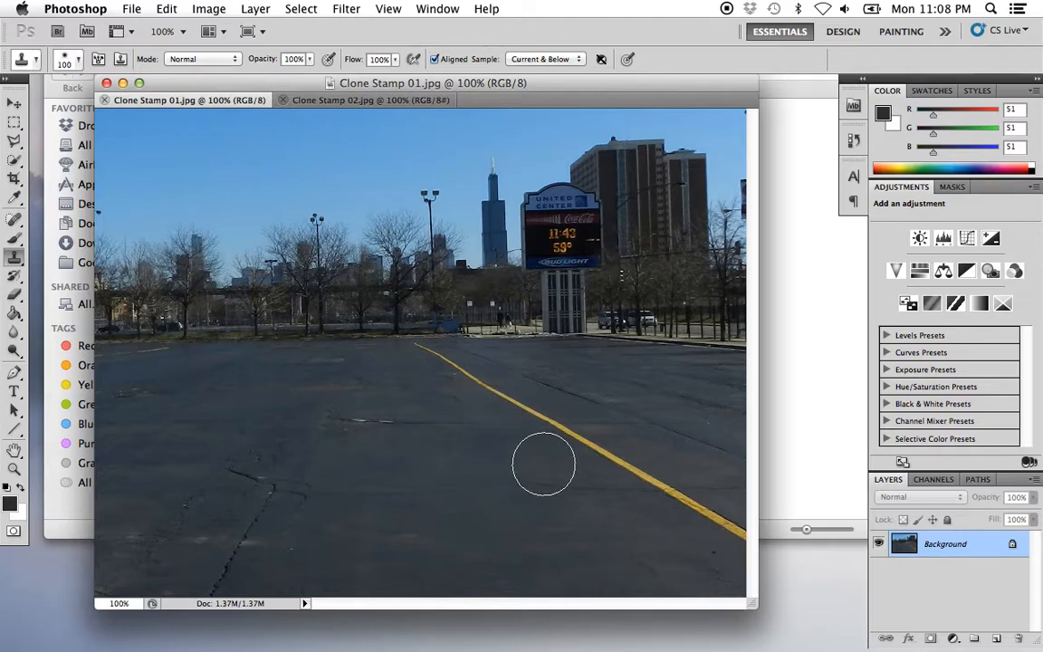
pyautogui.press(']')
pyautogui.press(']')
pyautogui.press('[')
pyautogui.press('[')
pyautogui.press('[')
pyautogui.press(']')
pyautogui.press(']')
pyautogui.press(']')
pyautogui.press('[')
pyautogui.press('[')
pyautogui.press('[')
pyautogui.press('[')
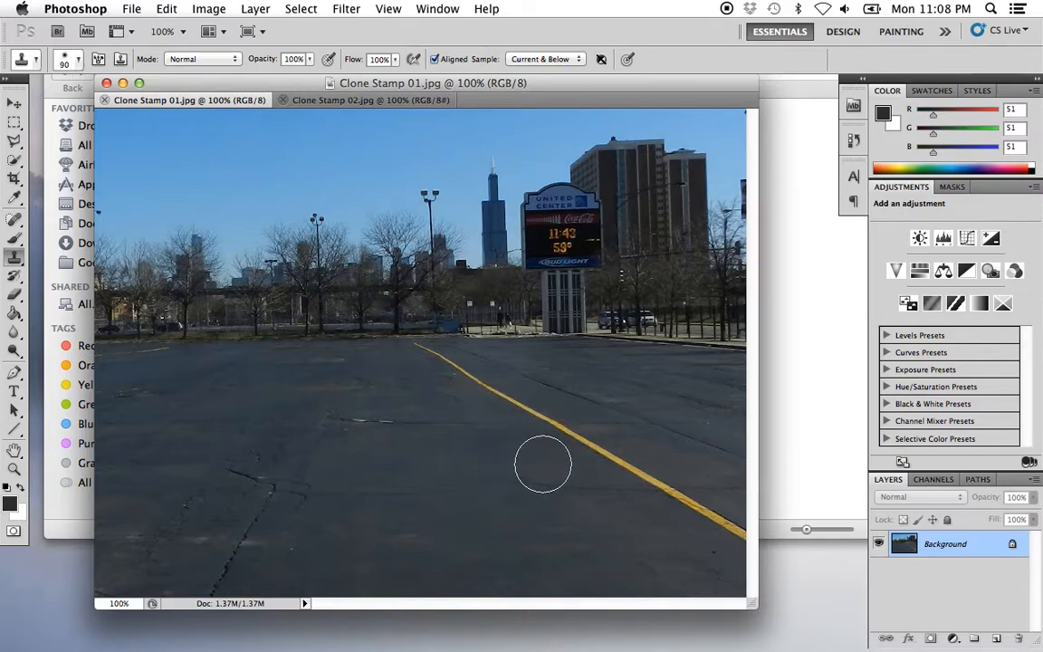
pyautogui.press('[')
pyautogui.press('[')
pyautogui.press('[')
pyautogui.press('[')
# Step: Sample the asphalt beside the yellow line and clone it over the line's nearest section, working up from the photo's right edge
pyautogui.keyDown('super'); pyautogui.click(685, 550); pyautogui.keyUp('super')
pyautogui.moveTo(696, 514); pyautogui.dragTo(457, 478)
pyautogui.moveTo(634, 496); pyautogui.dragTo(617, 470)
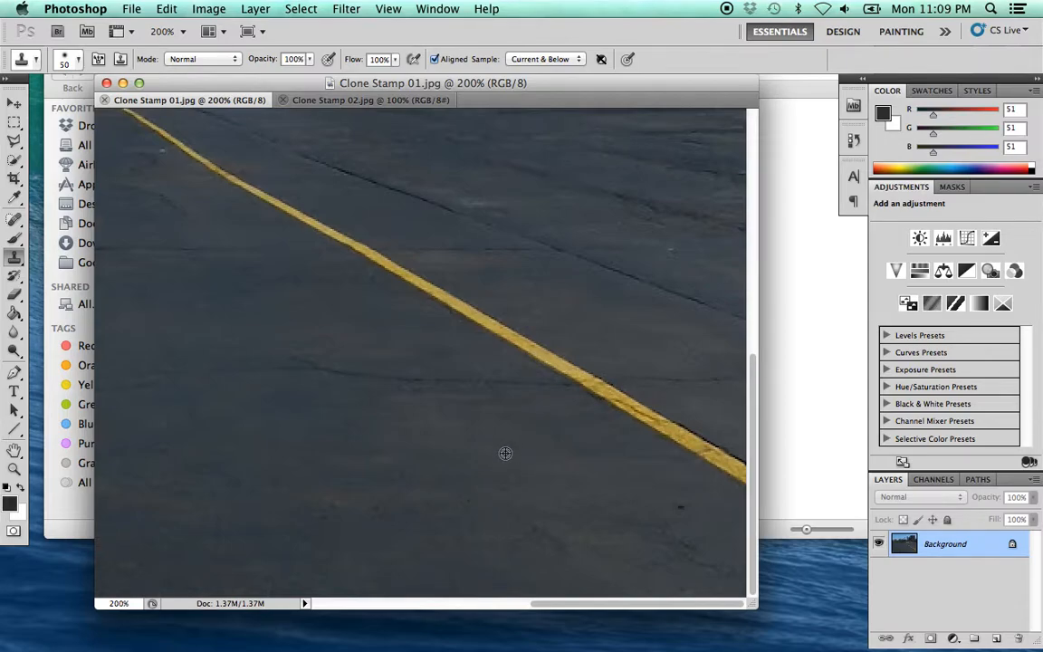
pyautogui.keyDown('alt'); pyautogui.click(543, 490); pyautogui.keyUp('alt')
pyautogui.click(688, 450)
pyautogui.click(730, 466)
pyautogui.moveTo(730, 466); pyautogui.dragTo(675, 436)
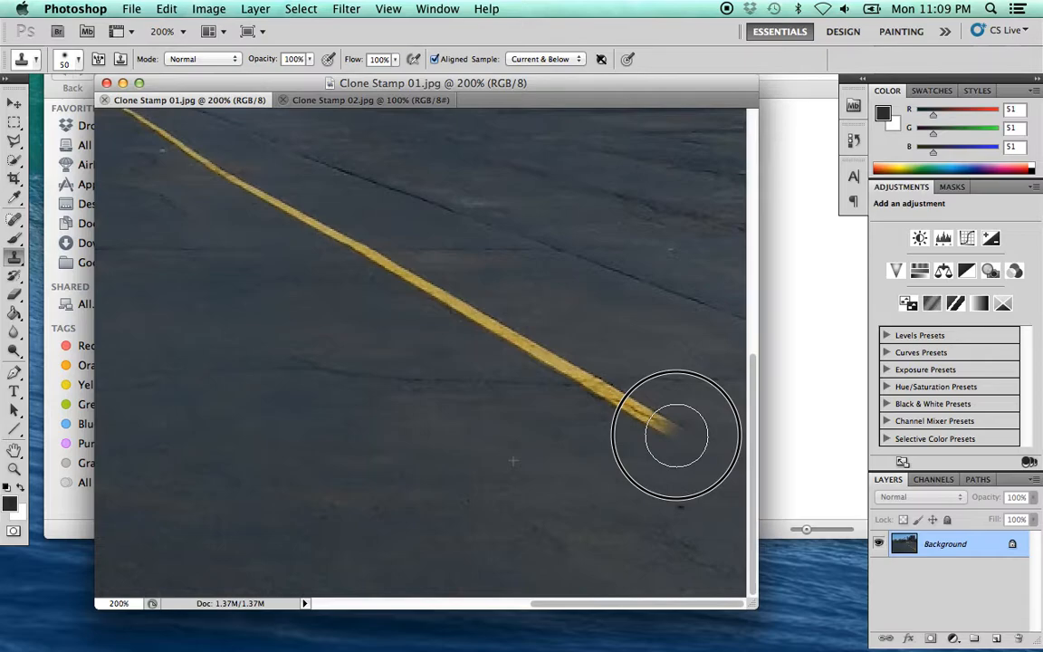
pyautogui.moveTo(676, 436); pyautogui.dragTo(507, 341)
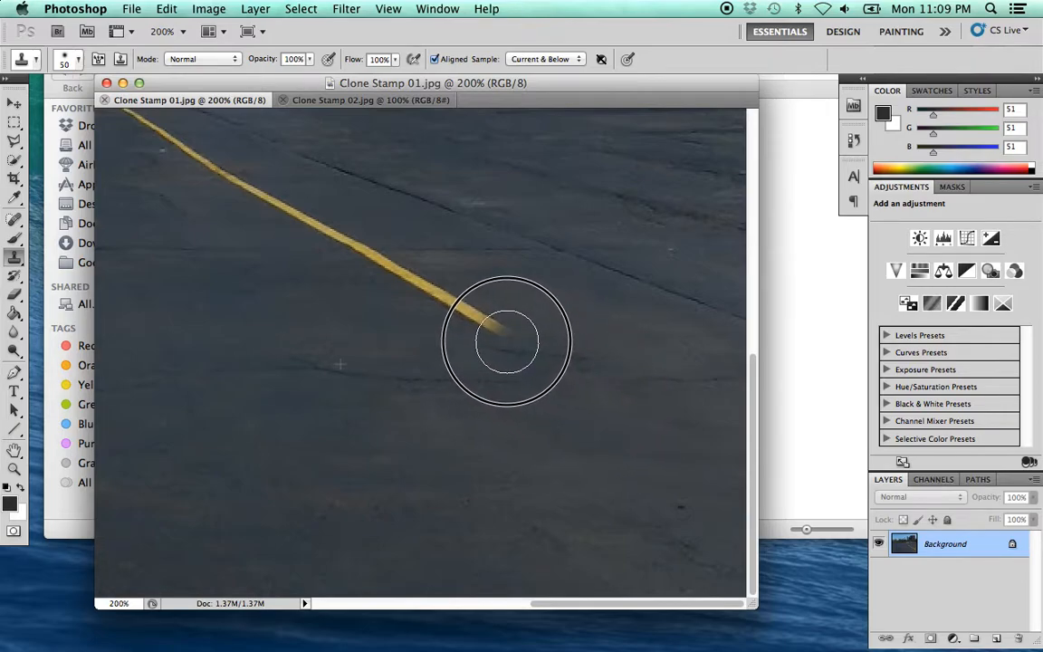
pyautogui.moveTo(507, 341); pyautogui.dragTo(498, 331)
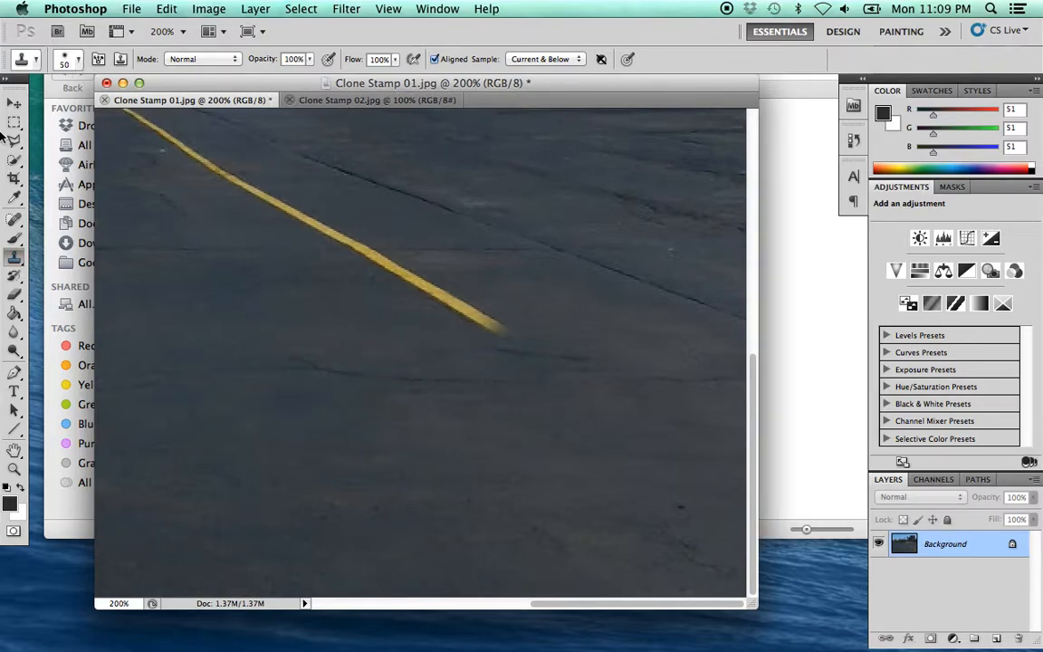
# Step: Examine the retouched asphalt in the whole photo and up close at the yellow line's cut end
pyautogui.click(13, 103)
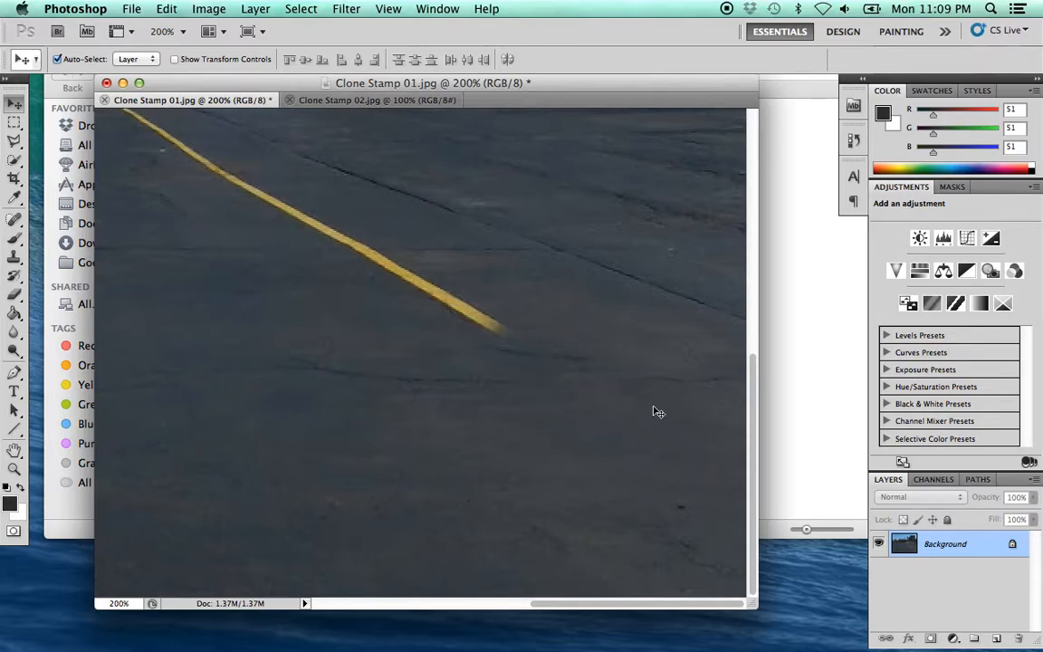
pyautogui.keyDown('alt'); pyautogui.click(515, 425); pyautogui.keyUp('alt')
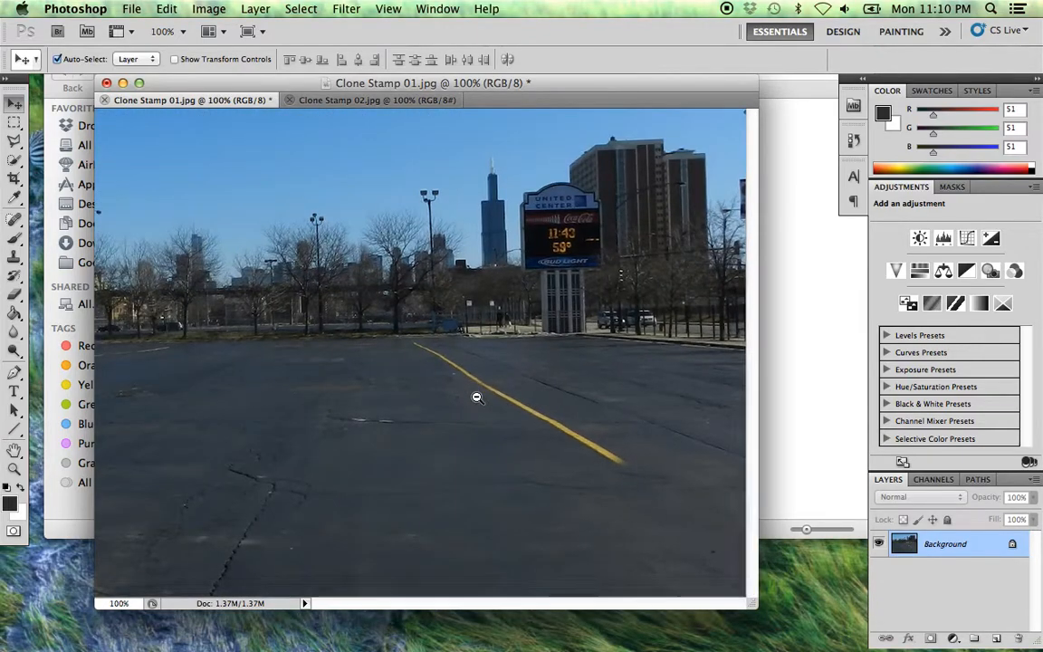
pyautogui.keyDown('alt'); pyautogui.click(489, 407); pyautogui.keyUp('alt')
pyautogui.click(560, 483)
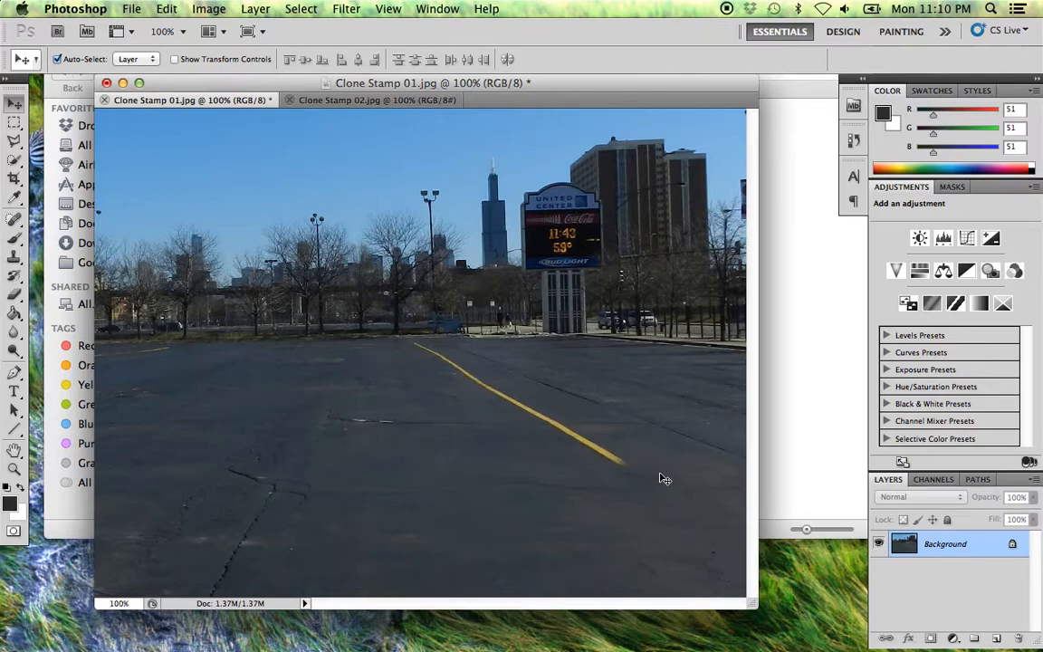
pyautogui.keyDown('super'); pyautogui.click(630, 482); pyautogui.keyUp('super')
pyautogui.keyDown('super'); pyautogui.click(606, 464); pyautogui.keyUp('super')
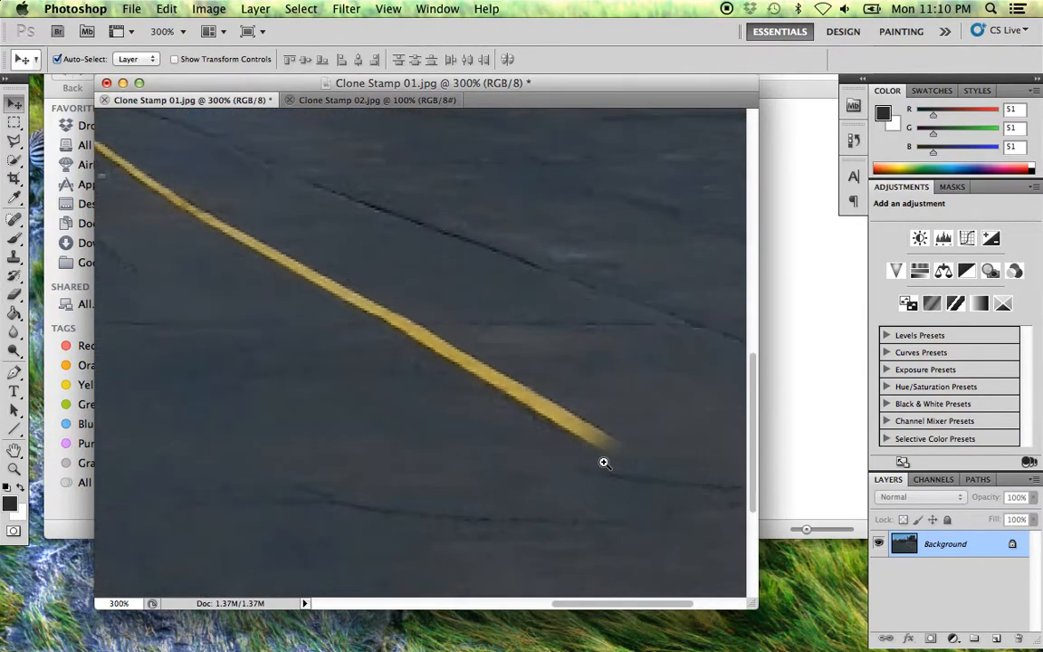
pyautogui.keyDown('super'); pyautogui.click(588, 440); pyautogui.keyUp('super')
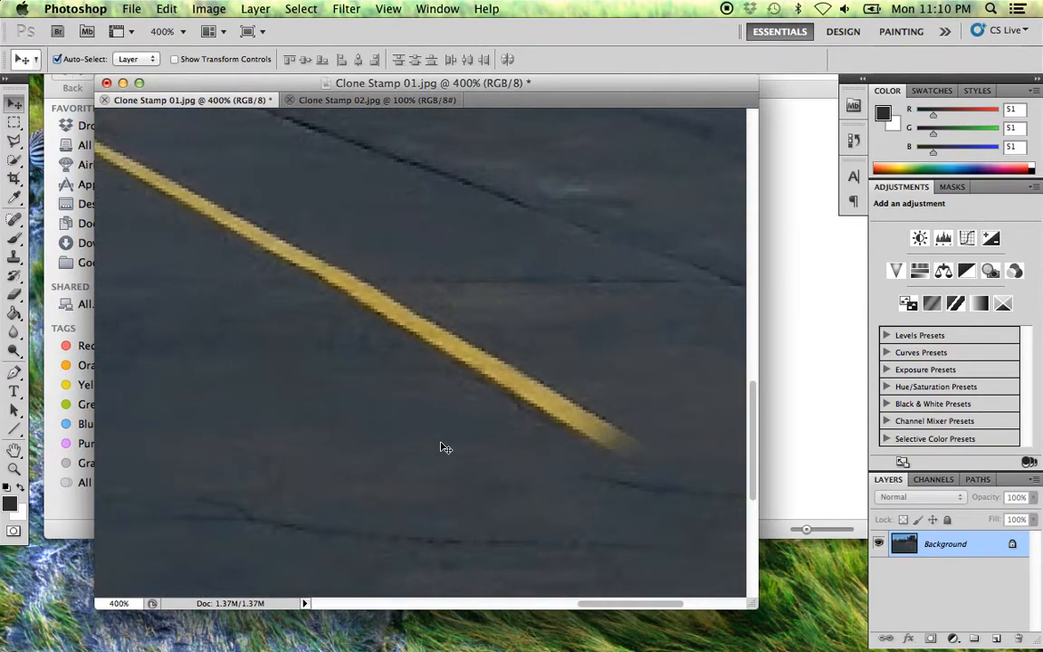
# Step: Clone freshly sampled asphalt over the middle stretch of the yellow line with the Clone Stamp at 35 px
pyautogui.click(14, 256)
pyautogui.press('[')
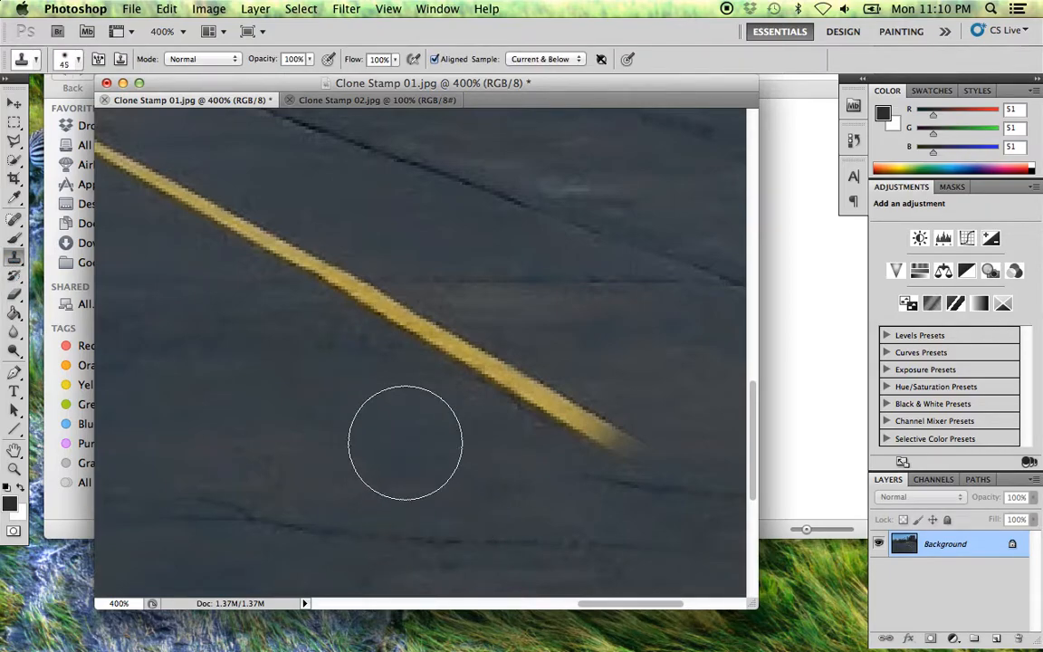
pyautogui.press('[')
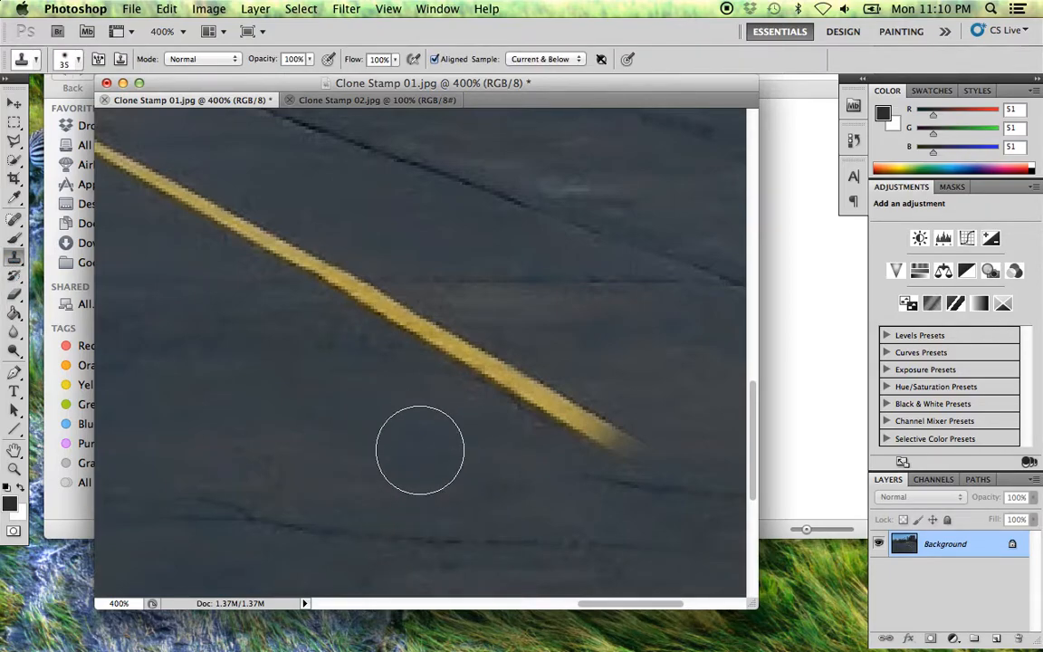
pyautogui.keyDown('alt'); pyautogui.click(419, 457); pyautogui.keyUp('alt')
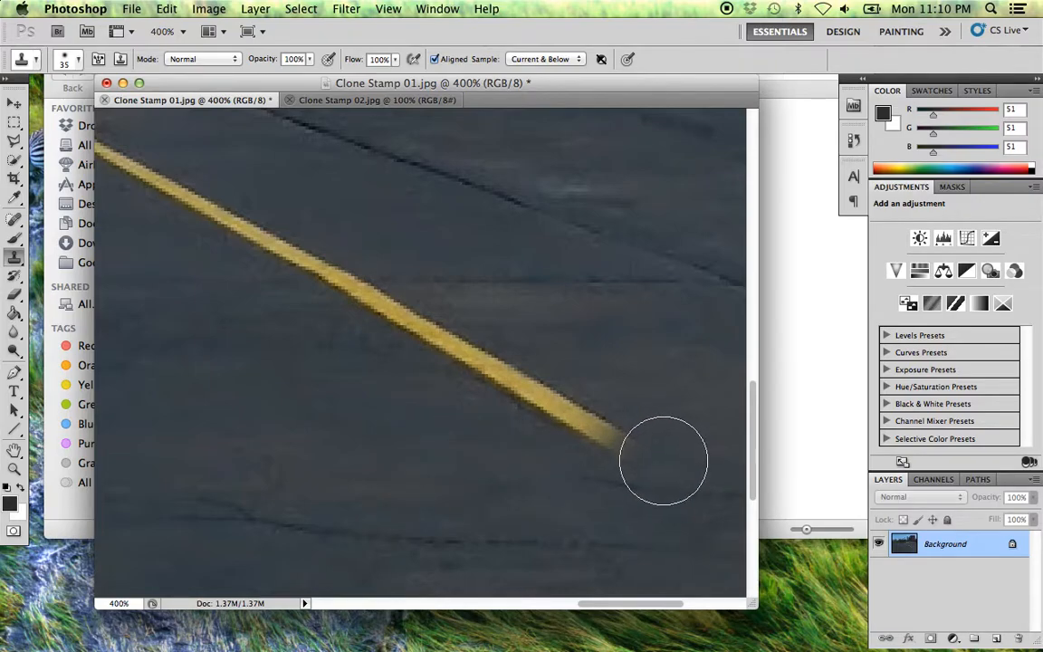
pyautogui.moveTo(659, 459)
pyautogui.mouseDown()
pyautogui.moveTo(599, 438)
pyautogui.moveTo(554, 405)
pyautogui.moveTo(432, 366)
pyautogui.moveTo(372, 314)
pyautogui.moveTo(566, 403)
pyautogui.mouseUp()
pyautogui.moveTo(308, 337); pyautogui.dragTo(525, 470)
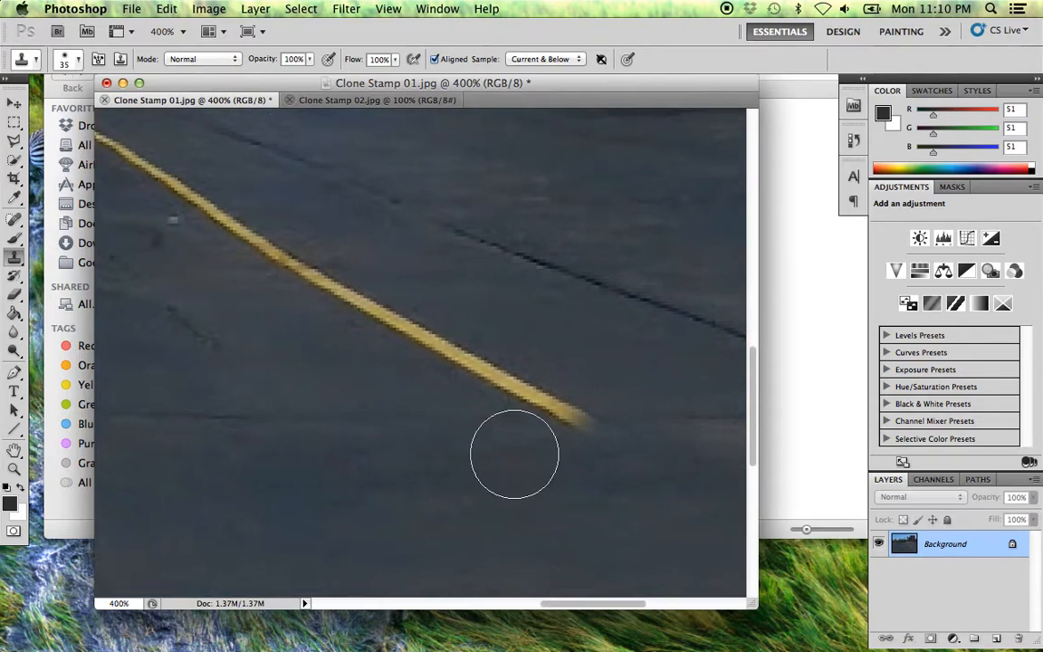
pyautogui.keyDown('alt'); pyautogui.click(459, 491); pyautogui.keyUp('alt')
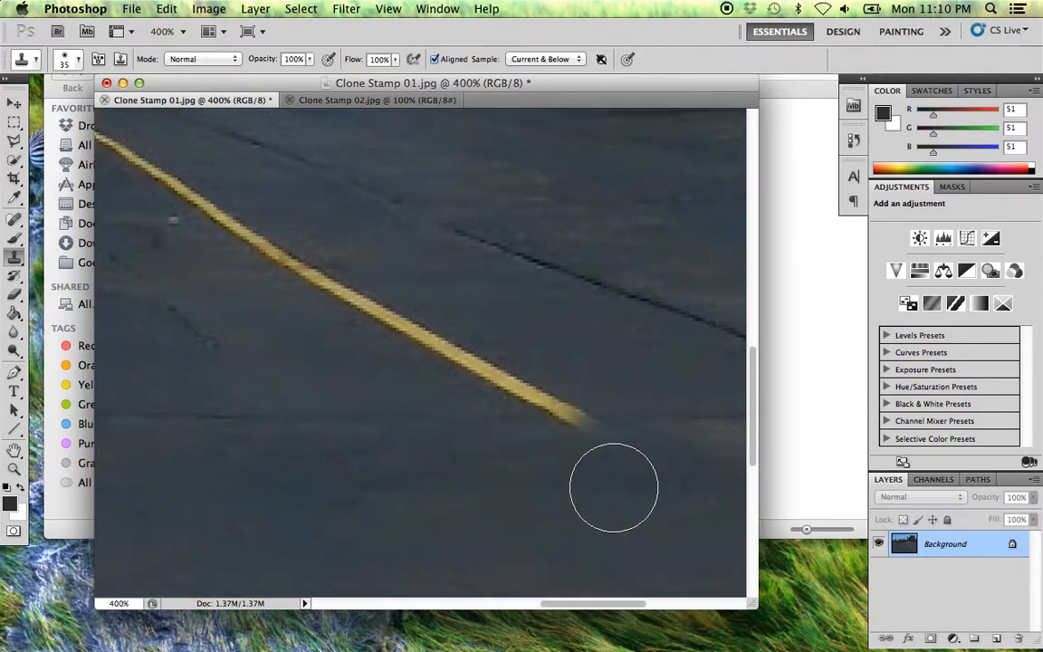
pyautogui.moveTo(625, 453)
pyautogui.mouseDown()
pyautogui.moveTo(535, 433)
pyautogui.moveTo(494, 383)
pyautogui.moveTo(415, 362)
pyautogui.moveTo(263, 253)
pyautogui.mouseUp()
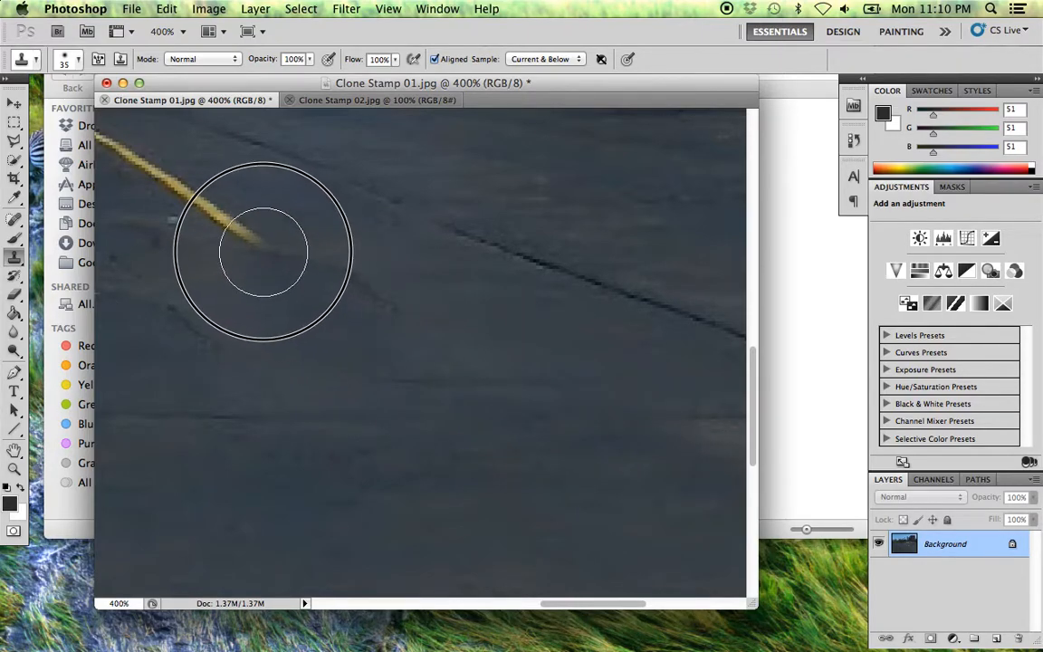
pyautogui.moveTo(442, 436); pyautogui.dragTo(634, 545)
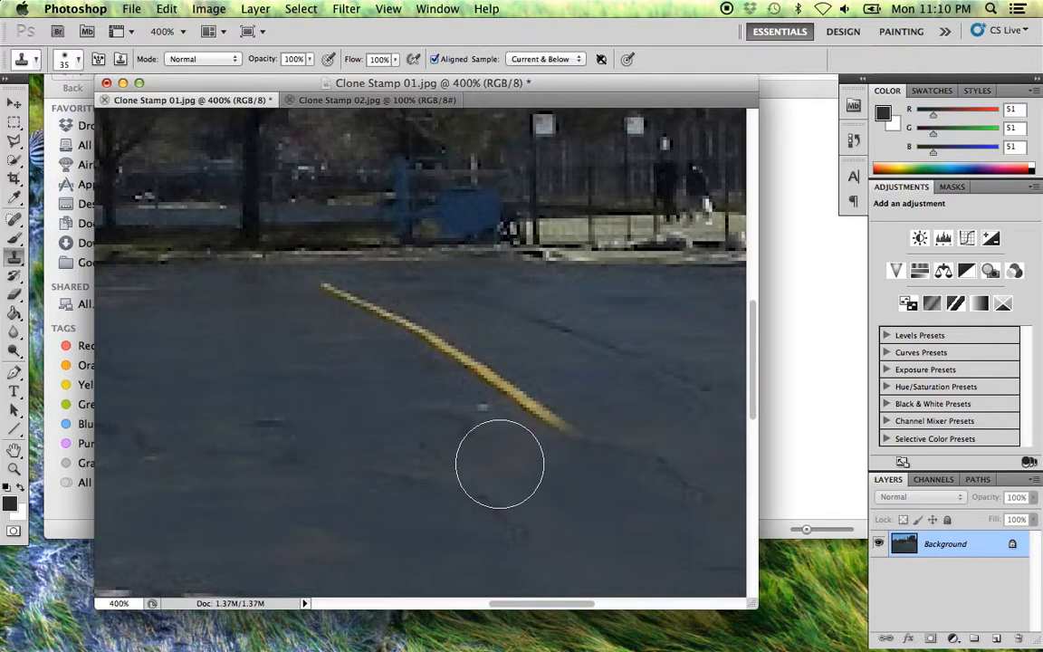
pyautogui.click(511, 401)
pyautogui.press('super+z')
pyautogui.keyDown('alt'); pyautogui.keyDown('super'); pyautogui.click(548, 443); pyautogui.keyUp('super'); pyautogui.keyUp('alt')
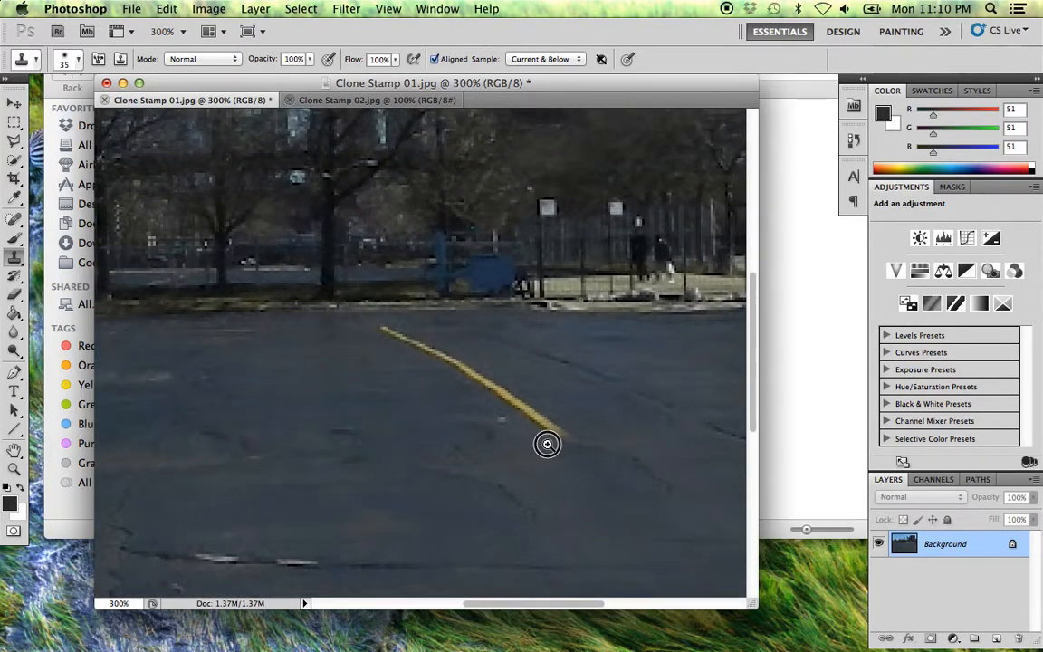
pyautogui.keyDown('alt'); pyautogui.keyDown('super'); pyautogui.click(547, 443); pyautogui.keyUp('super'); pyautogui.keyUp('alt')
pyautogui.moveTo(598, 500); pyautogui.dragTo(444, 347)
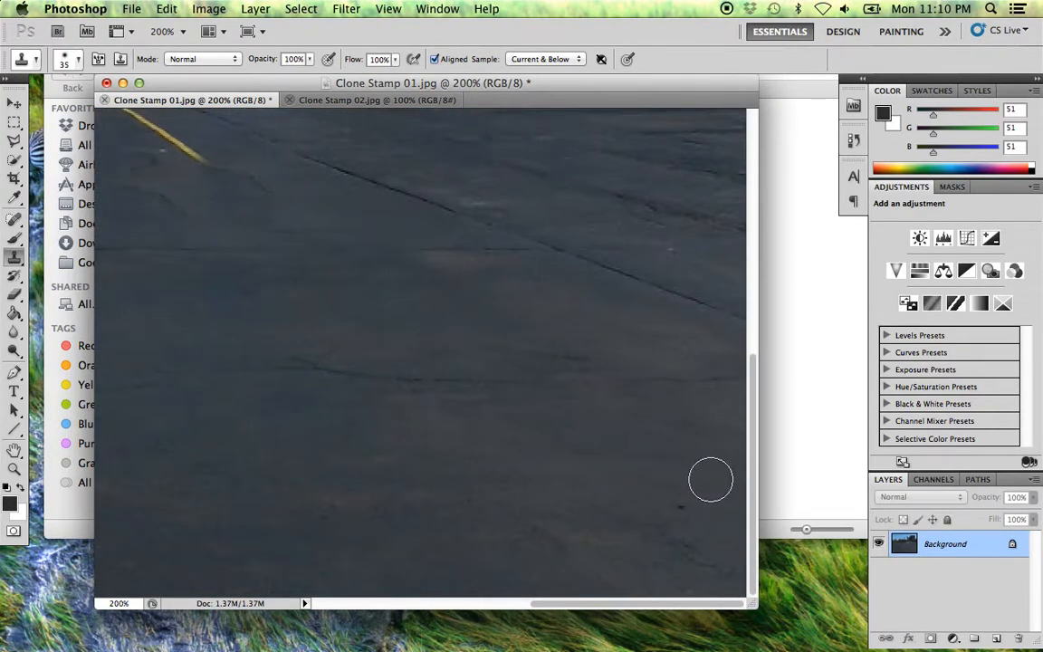
pyautogui.moveTo(291, 295); pyautogui.dragTo(471, 443)
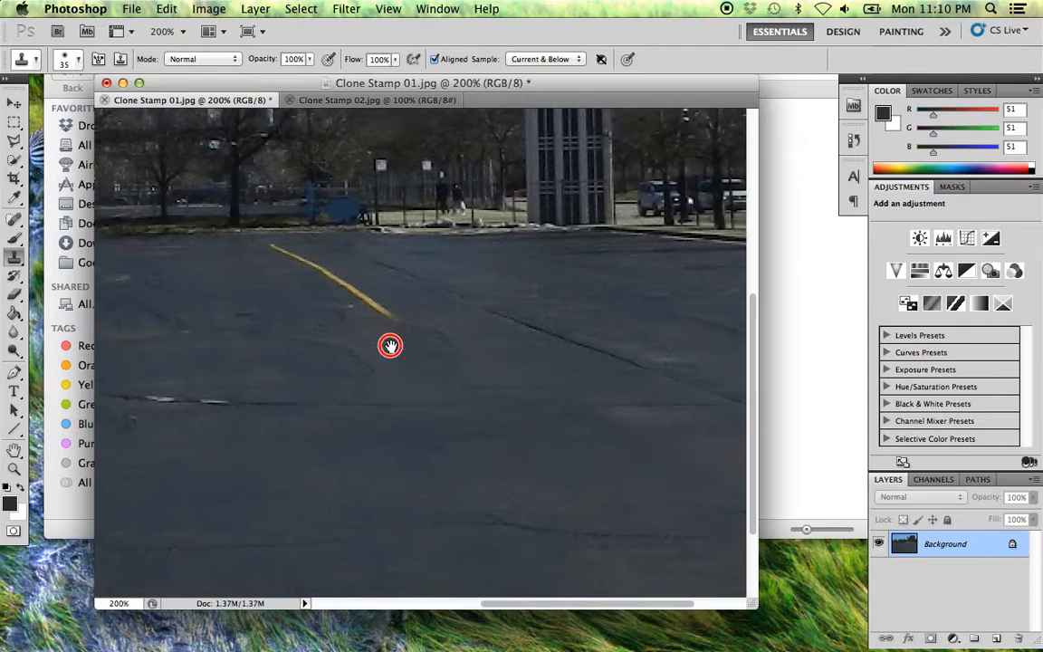
# Step: Reduce the Clone Stamp brush to 15 px and clone asphalt over the lower part of the remaining yellow line
pyautogui.keyDown('super'); pyautogui.click(389, 343); pyautogui.keyUp('super')
pyautogui.keyDown('super'); pyautogui.click(400, 322); pyautogui.keyUp('super')
pyautogui.keyDown('super'); pyautogui.click(421, 380); pyautogui.keyUp('super')
pyautogui.press('[')
pyautogui.press('[')
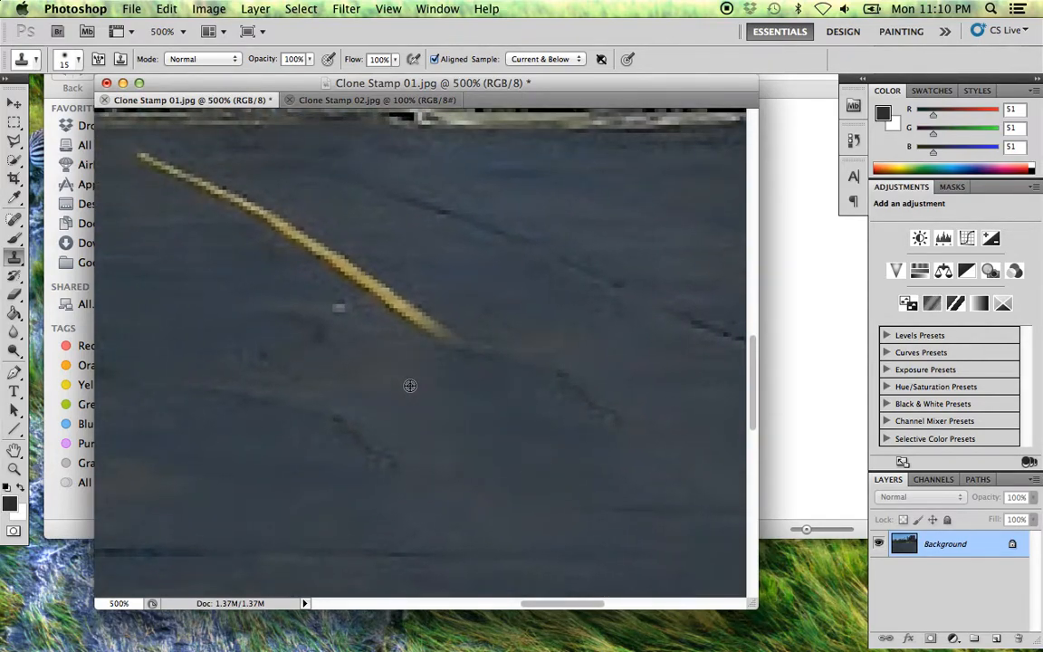
pyautogui.moveTo(473, 354)
pyautogui.mouseDown()
pyautogui.moveTo(374, 283)
pyautogui.moveTo(431, 361)
pyautogui.moveTo(488, 406)
pyautogui.moveTo(468, 366)
pyautogui.moveTo(365, 310)
pyautogui.moveTo(340, 314)
pyautogui.moveTo(376, 312)
pyautogui.moveTo(317, 284)
pyautogui.mouseUp()
# Step: Reduce the brush to 8 px, resample nearby asphalt and clone it over the far tip of the yellow line
pyautogui.keyDown('alt'); pyautogui.click(386, 398); pyautogui.keyUp('alt')
pyautogui.press('[')
pyautogui.press('[')
pyautogui.press('[')
pyautogui.keyDown('alt'); pyautogui.click(265, 331); pyautogui.keyUp('alt')
pyautogui.moveTo(336, 303); pyautogui.dragTo(270, 260)
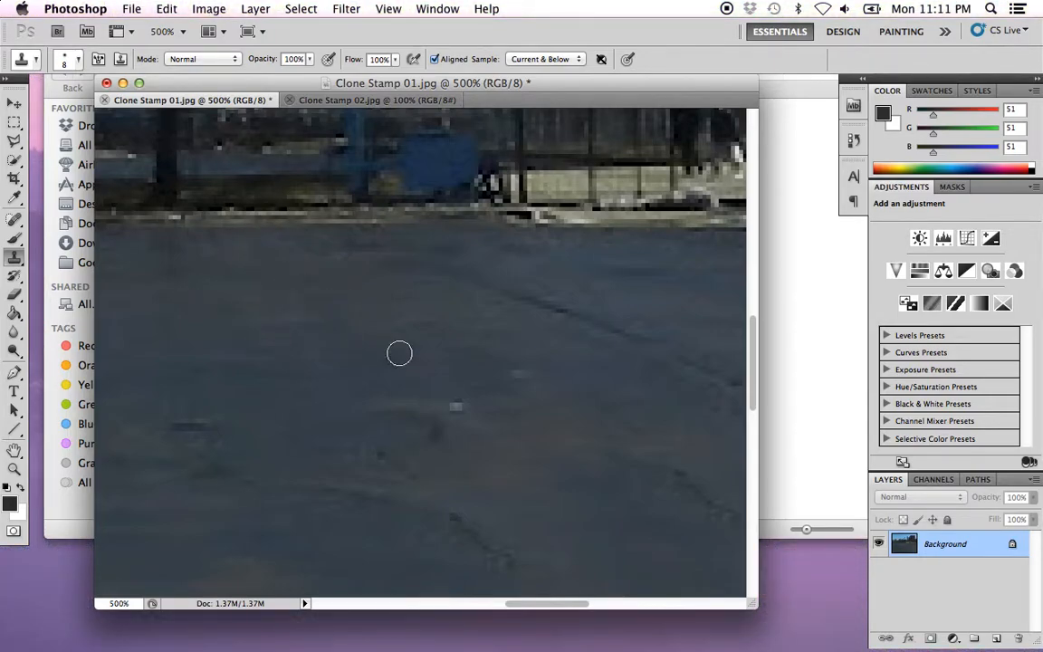
# Step: Examine the whole parking lot photo for traces of the removed yellow line
pyautogui.keyDown('alt'); pyautogui.click(456, 430); pyautogui.keyUp('alt')
pyautogui.keyDown('alt'); pyautogui.click(456, 430); pyautogui.keyUp('alt')
pyautogui.keyDown('alt'); pyautogui.click(456, 430); pyautogui.keyUp('alt')
pyautogui.keyDown('alt'); pyautogui.click(456, 430); pyautogui.keyUp('alt')
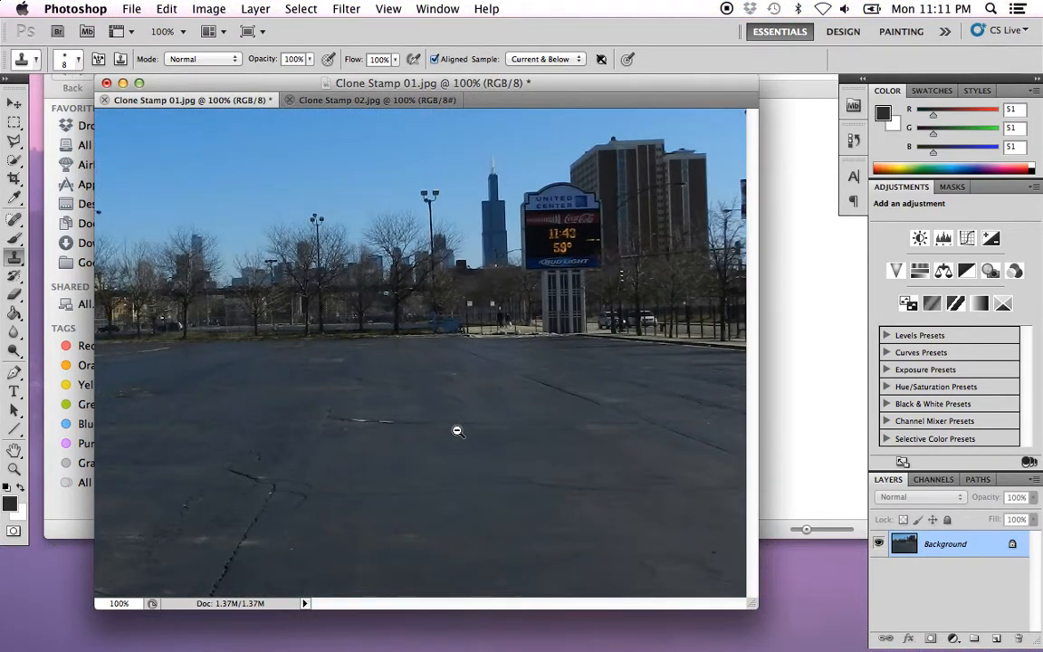
pyautogui.keyDown('alt'); pyautogui.click(457, 431); pyautogui.keyUp('alt')
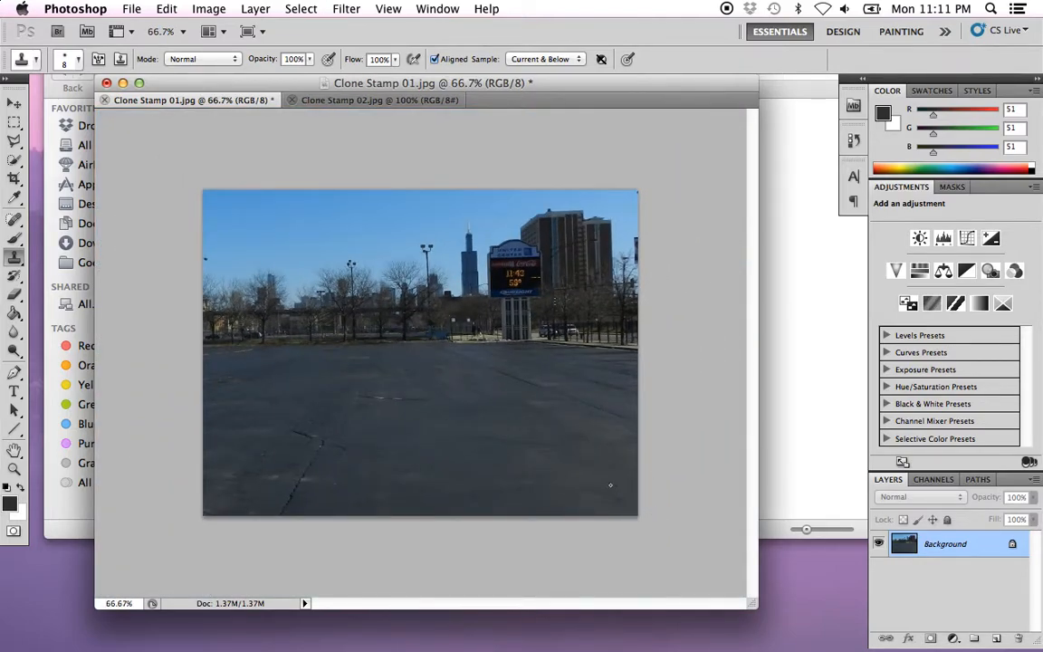
# Step: Switch to Clone Stamp 02.jpg, set the Clone Stamp to sample the Current Layer and add a new empty layer
pyautogui.click(367, 101)
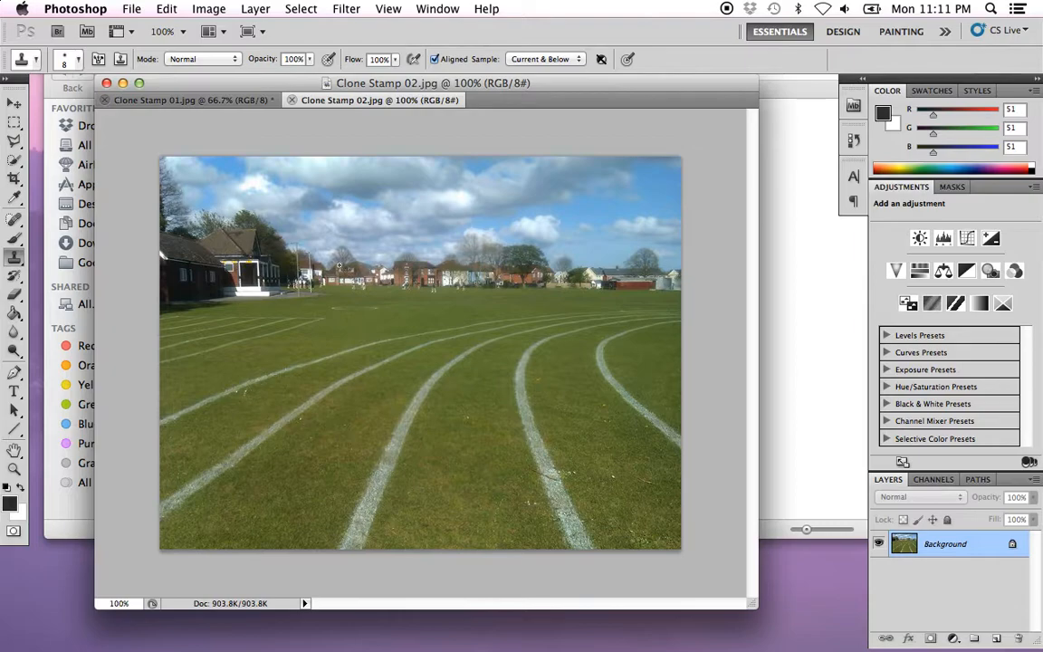
pyautogui.click(579, 59)
pyautogui.click(568, 44)
pyautogui.click(996, 639)
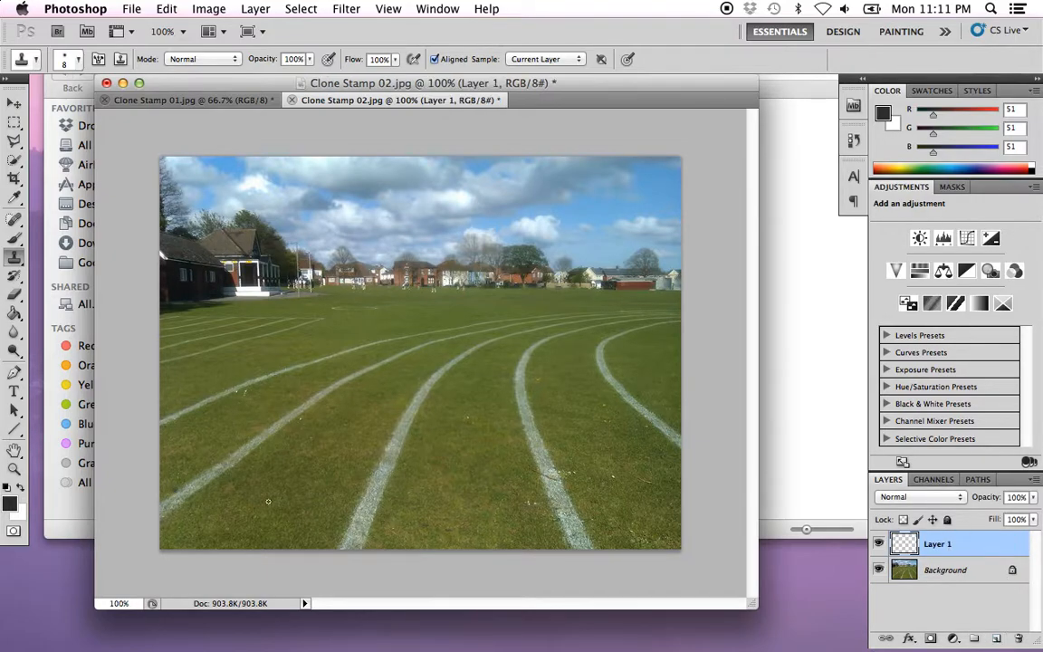
# Step: Enlarge the Clone Stamp brush to 60 px and set its sampling to Current & Below
pyautogui.press(']')
pyautogui.press(']')
pyautogui.press(']')
pyautogui.press(']')
pyautogui.press(']')
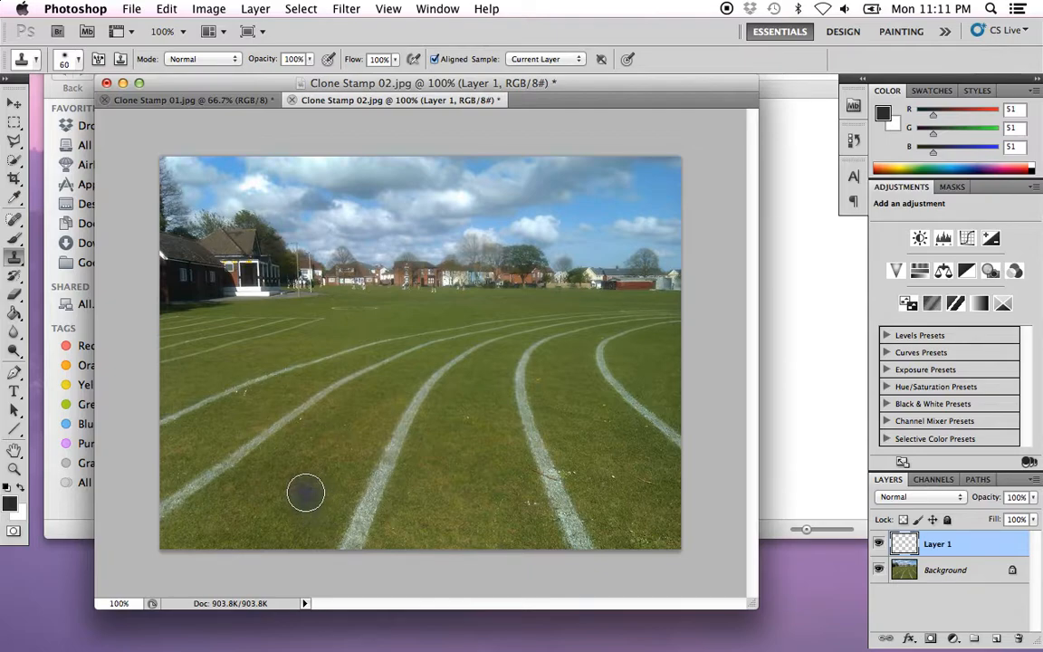
pyautogui.click(543, 59)
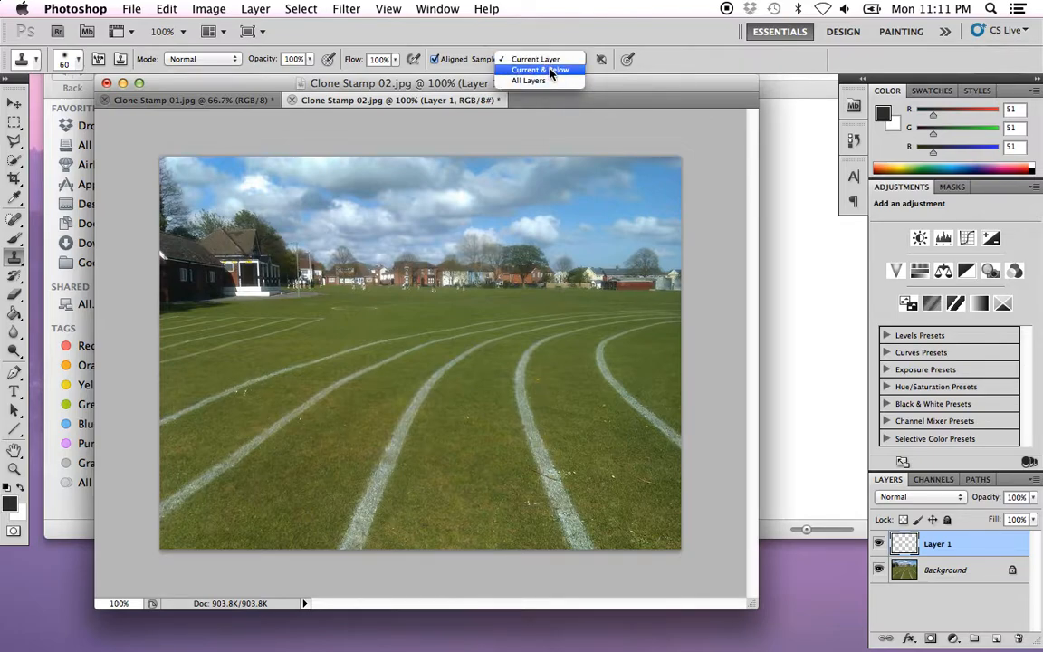
pyautogui.click(549, 73)
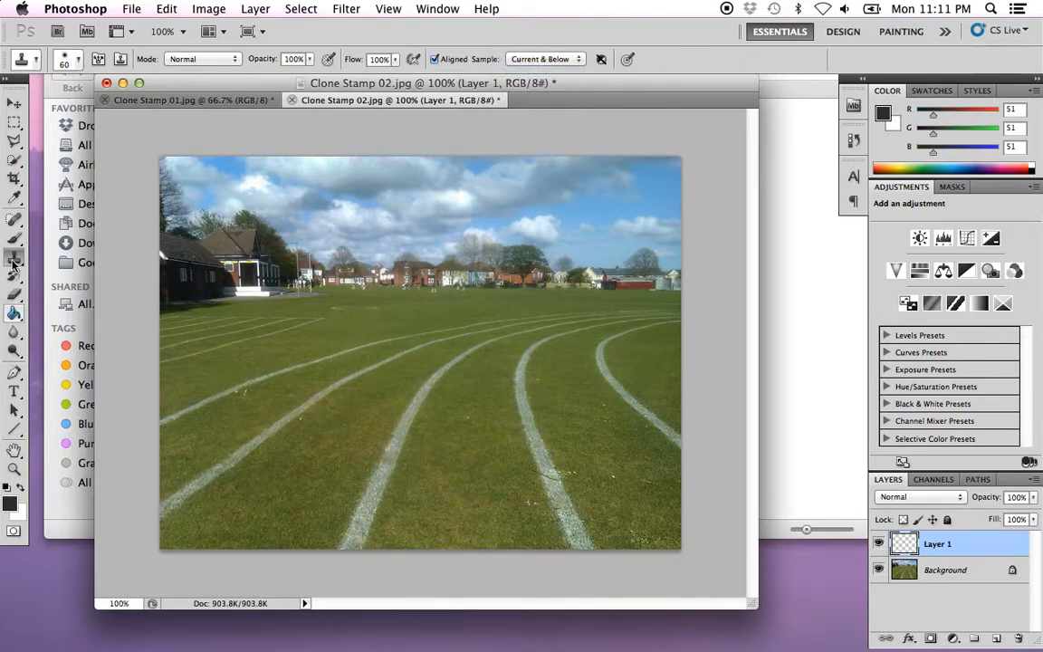
# Step: Sample the grass beside the middle track line and clone it over the line's near part on Layer 1
pyautogui.click(360, 554)
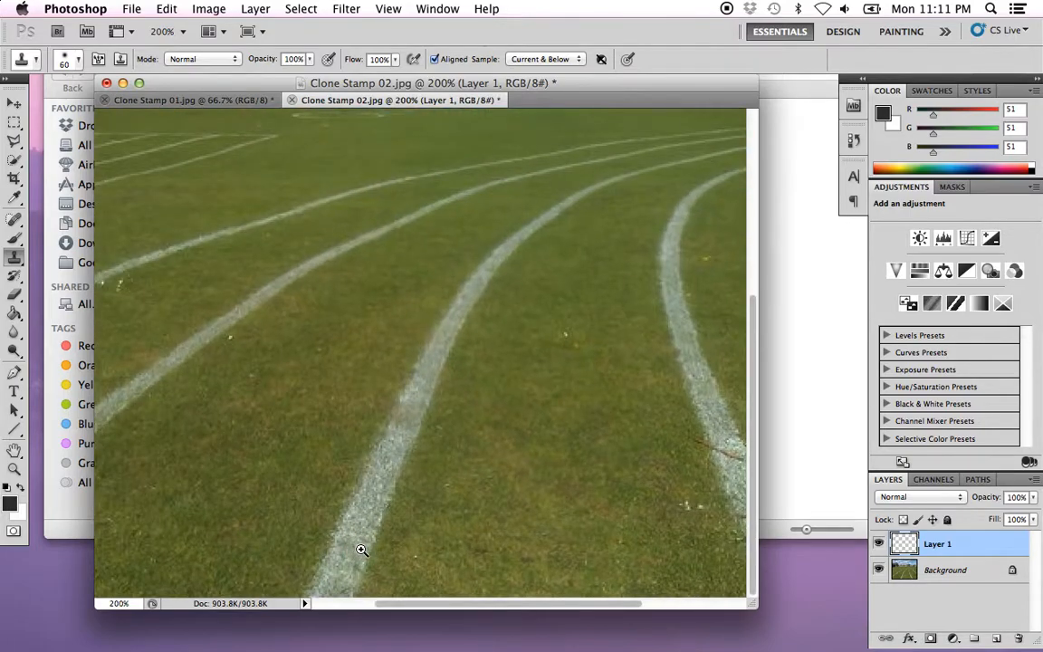
pyautogui.click(361, 552)
pyautogui.hscroll(-5, 457, 309)
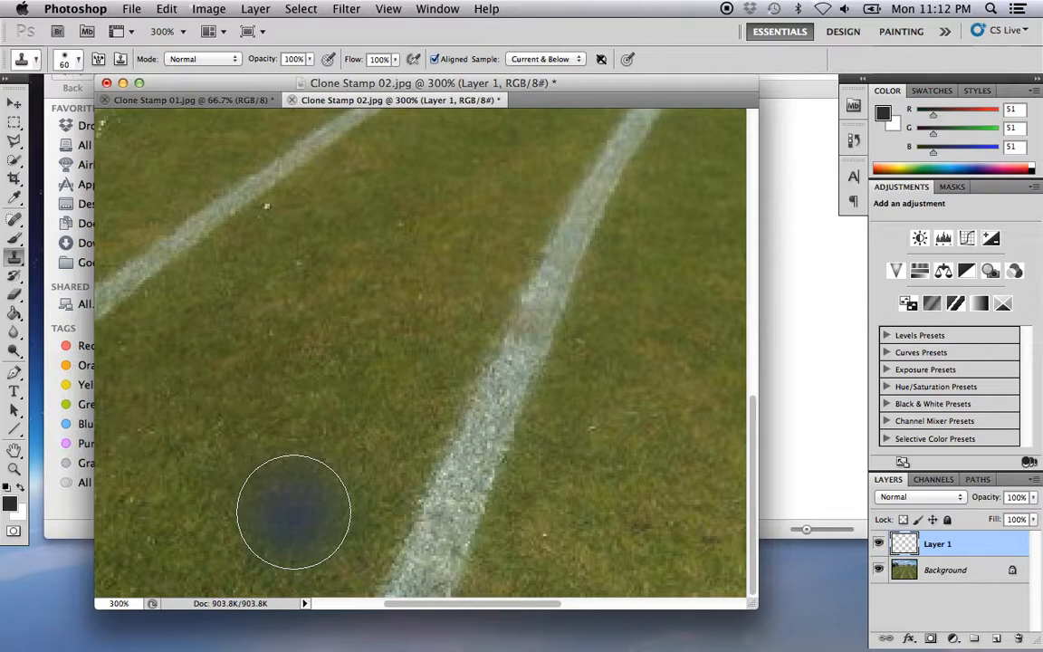
pyautogui.keyDown('alt'); pyautogui.click(281, 512); pyautogui.keyUp('alt')
pyautogui.moveTo(409, 593)
pyautogui.mouseDown()
pyautogui.moveTo(430, 570)
pyautogui.moveTo(427, 485)
pyautogui.moveTo(466, 384)
pyautogui.moveTo(521, 339)
pyautogui.moveTo(551, 268)
pyautogui.moveTo(578, 302)
pyautogui.moveTo(465, 391)
pyautogui.moveTo(333, 554)
pyautogui.moveTo(314, 530)
pyautogui.moveTo(278, 528)
pyautogui.moveTo(321, 407)
pyautogui.moveTo(320, 367)
pyautogui.moveTo(422, 301)
pyautogui.mouseUp()
pyautogui.keyDown('alt'); pyautogui.click(444, 534); pyautogui.keyUp('alt')
# Step: Reduce the brush to 25 px, sample nearby grass and clone it over the middle line where it starts curving
pyautogui.press('[')
pyautogui.press('[')
pyautogui.press('[')
pyautogui.press('[')
pyautogui.press('[')
pyautogui.press('[')
pyautogui.press('[')
pyautogui.press('[')
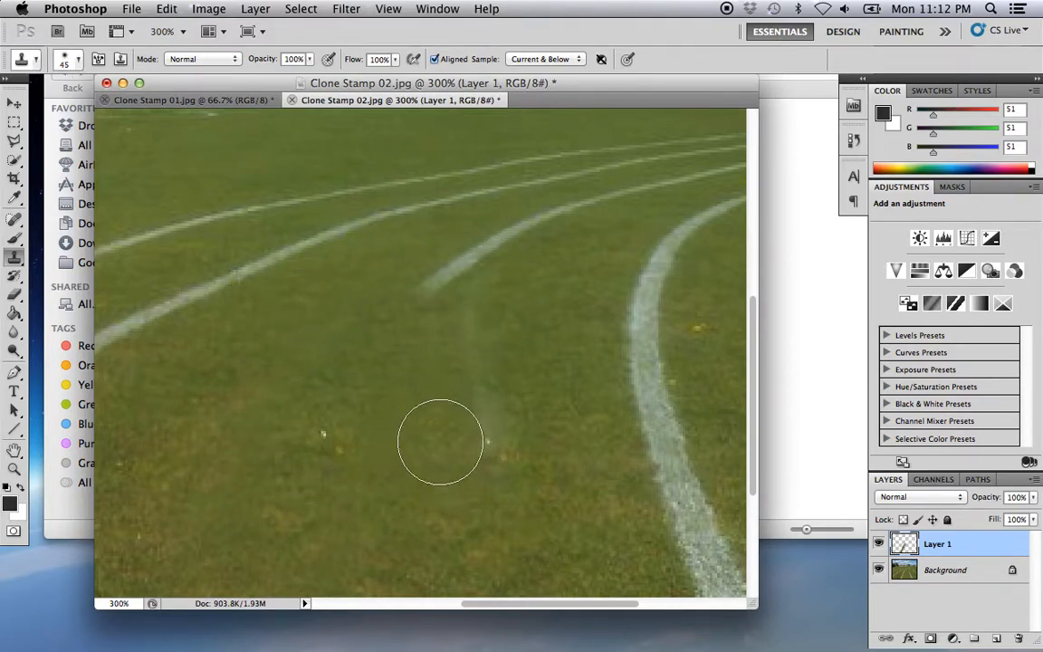
pyautogui.press('[')
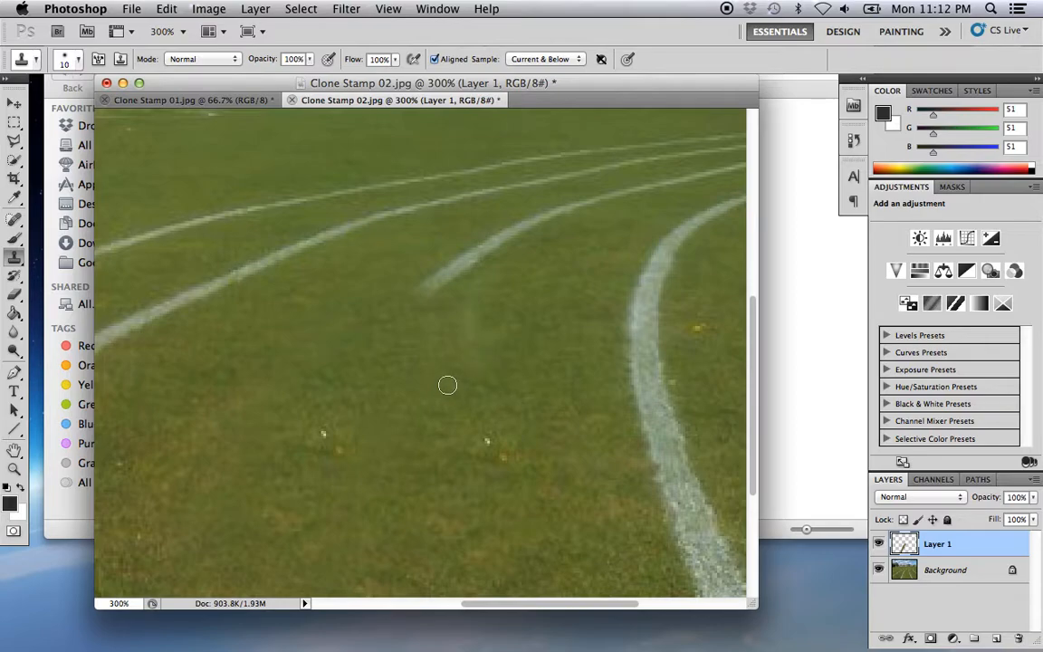
pyautogui.press(']')
pyautogui.press(']')
pyautogui.press(']')
pyautogui.keyDown('alt'); pyautogui.click(510, 351); pyautogui.keyUp('alt')
pyautogui.moveTo(410, 305)
pyautogui.mouseDown()
pyautogui.moveTo(440, 269)
pyautogui.moveTo(515, 232)
pyautogui.mouseUp()
# Step: Reduce the brush to 15 px, resample grass beside the curve and clone it over the next stretch and its faint remnants
pyautogui.moveTo(559, 273); pyautogui.dragTo(372, 400)
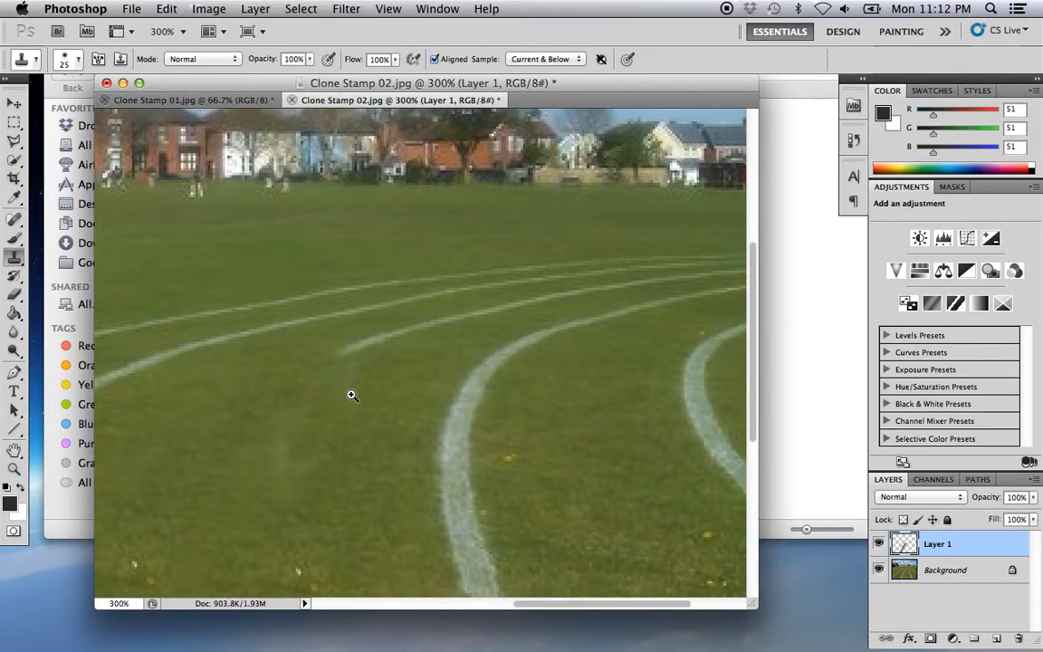
pyautogui.keyDown('super'); pyautogui.click(352, 394); pyautogui.keyUp('super')
pyautogui.keyDown('super'); pyautogui.click(393, 387); pyautogui.keyUp('super')
pyautogui.moveTo(429, 364); pyautogui.dragTo(328, 438)
pyautogui.press('[')
pyautogui.press('[')
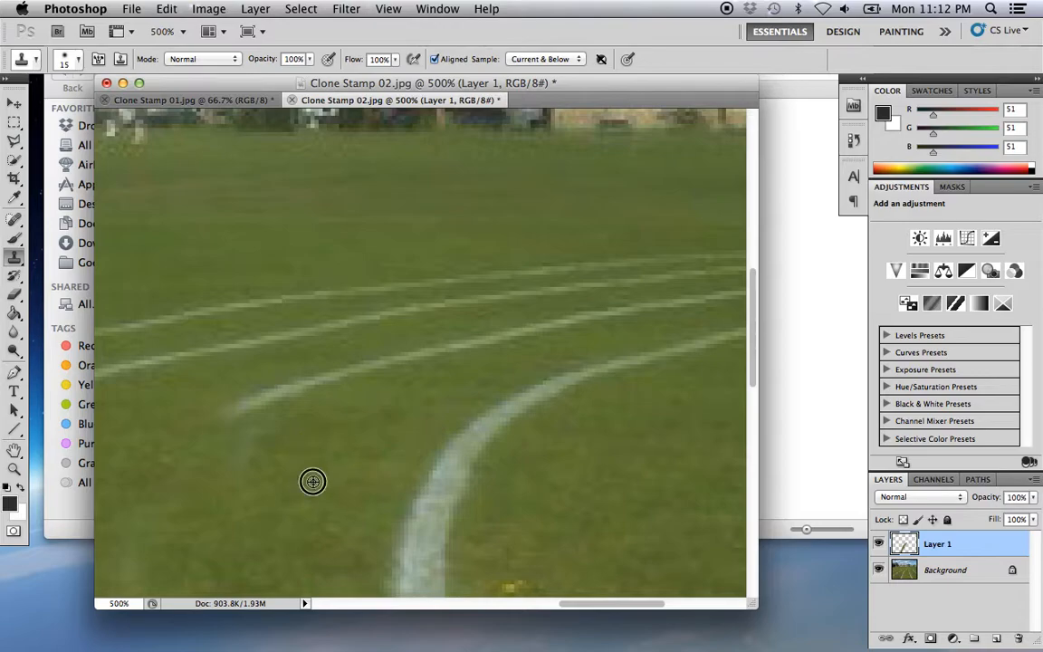
pyautogui.moveTo(236, 470)
pyautogui.mouseDown()
pyautogui.moveTo(245, 431)
pyautogui.moveTo(236, 405)
pyautogui.moveTo(398, 351)
pyautogui.mouseUp()
pyautogui.keyDown('alt'); pyautogui.click(299, 478); pyautogui.keyUp('alt')
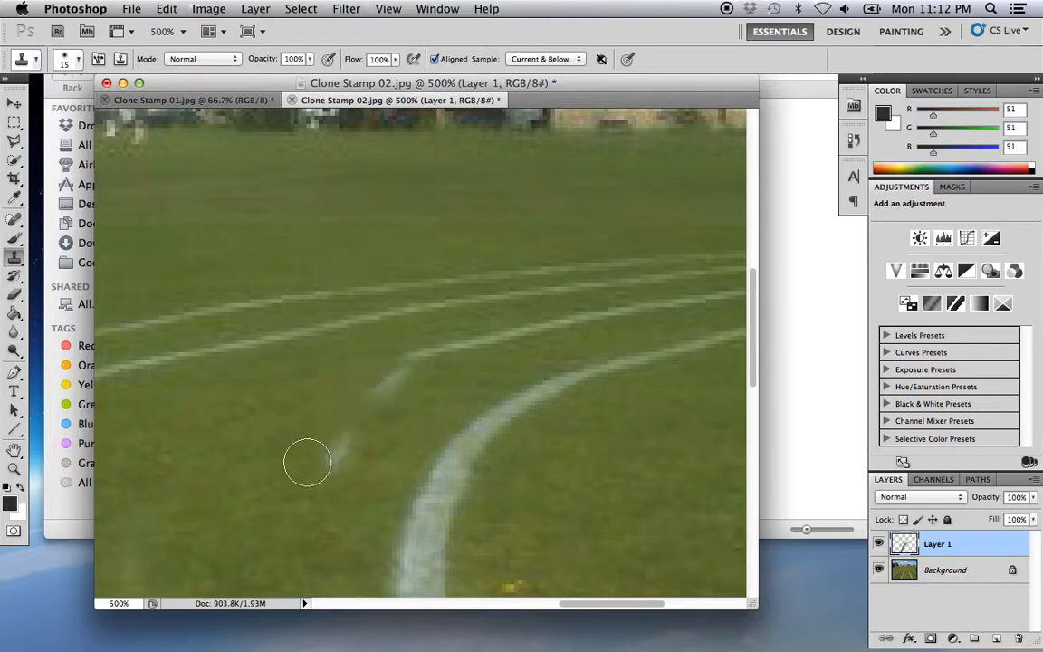
pyautogui.click(318, 491)
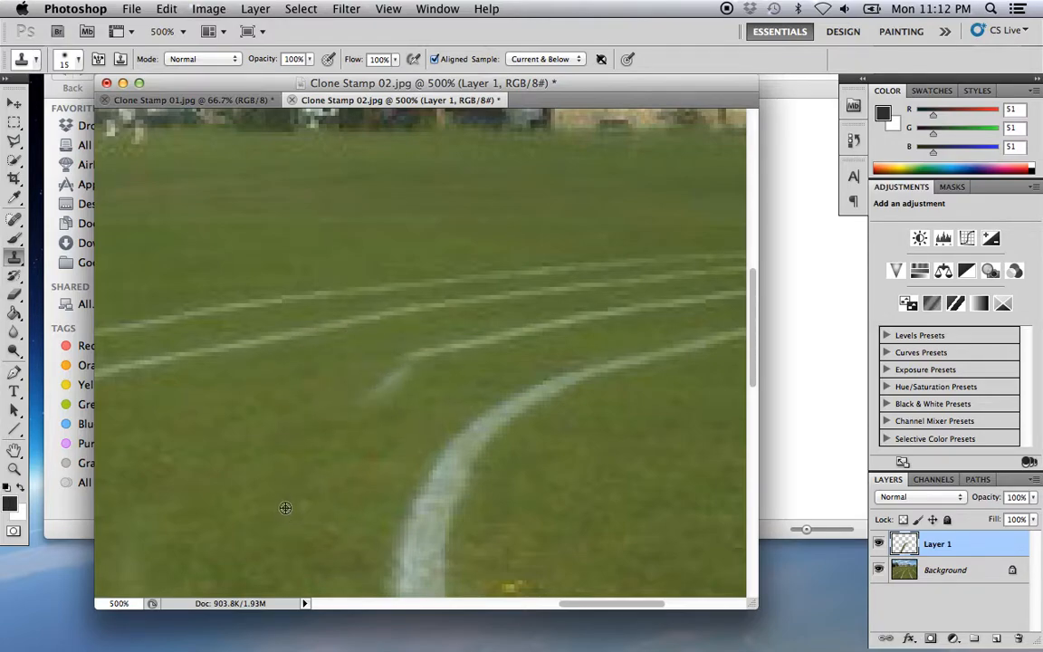
# Step: Resample grass, clone over the rest of the bend and remove the line's thin far end with a 9 px brush
pyautogui.keyDown('alt'); pyautogui.click(301, 439); pyautogui.keyUp('alt')
pyautogui.moveTo(366, 414)
pyautogui.mouseDown()
pyautogui.moveTo(400, 369)
pyautogui.moveTo(505, 333)
pyautogui.mouseUp()
pyautogui.press('[')
pyautogui.press('[')
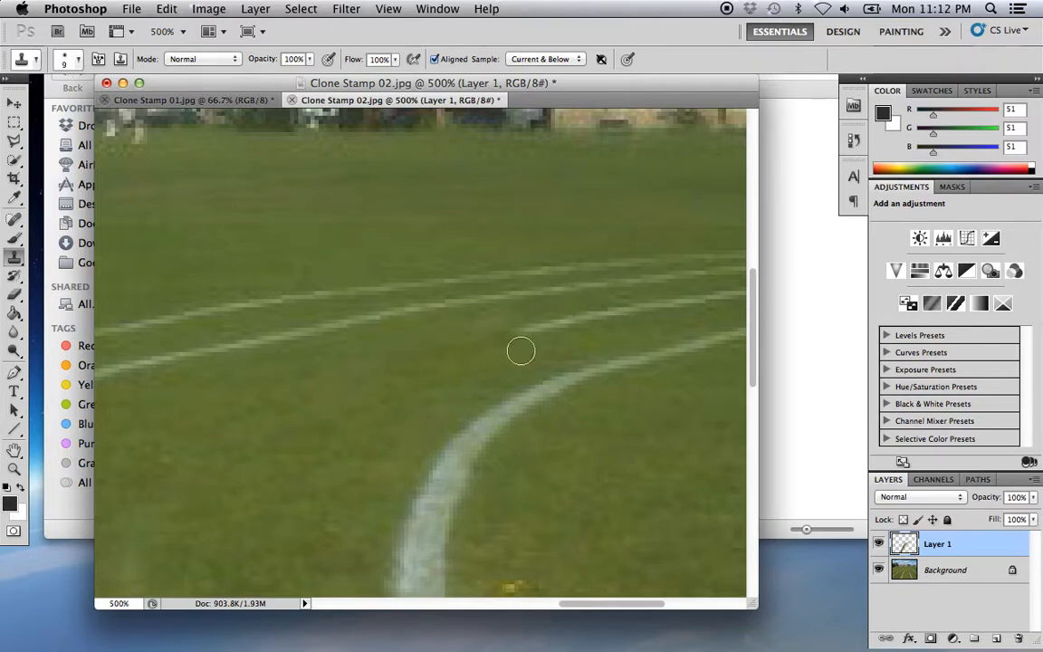
pyautogui.moveTo(517, 328)
pyautogui.mouseDown()
pyautogui.moveTo(650, 303)
pyautogui.moveTo(618, 300)
pyautogui.moveTo(746, 293)
pyautogui.mouseUp()
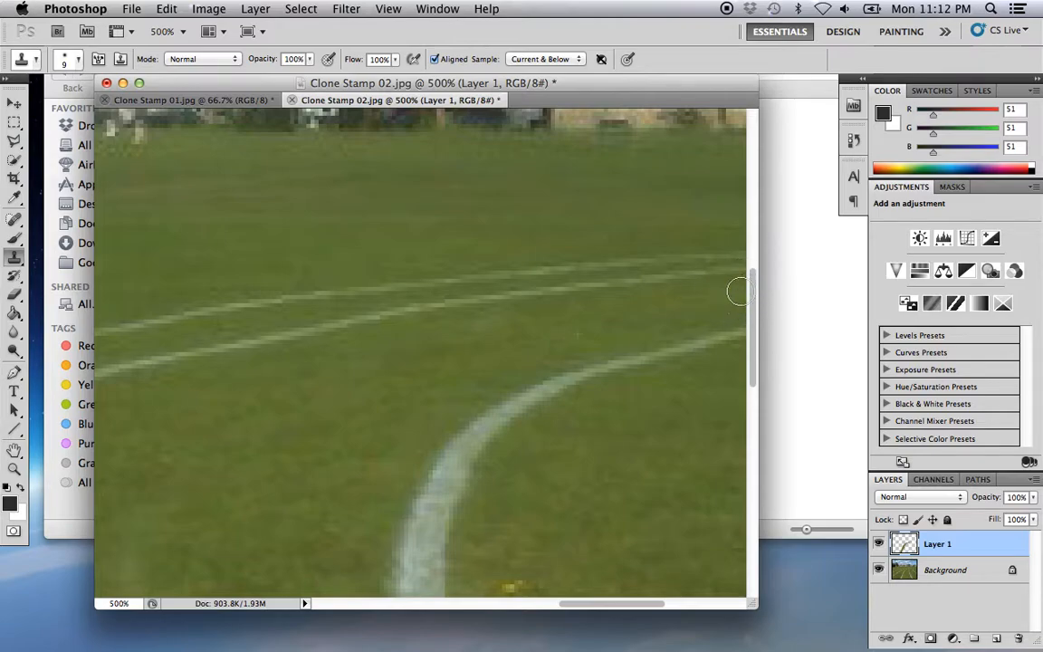
# Step: View the whole field photo and compare it with and without the cloned Layer 1
pyautogui.keyDown('alt'); pyautogui.click(520, 414); pyautogui.keyUp('alt')
pyautogui.keyDown('alt'); pyautogui.click(502, 421); pyautogui.keyUp('alt')
pyautogui.keyDown('alt'); pyautogui.click(501, 421); pyautogui.keyUp('alt')
pyautogui.keyDown('alt'); pyautogui.click(501, 421); pyautogui.keyUp('alt')
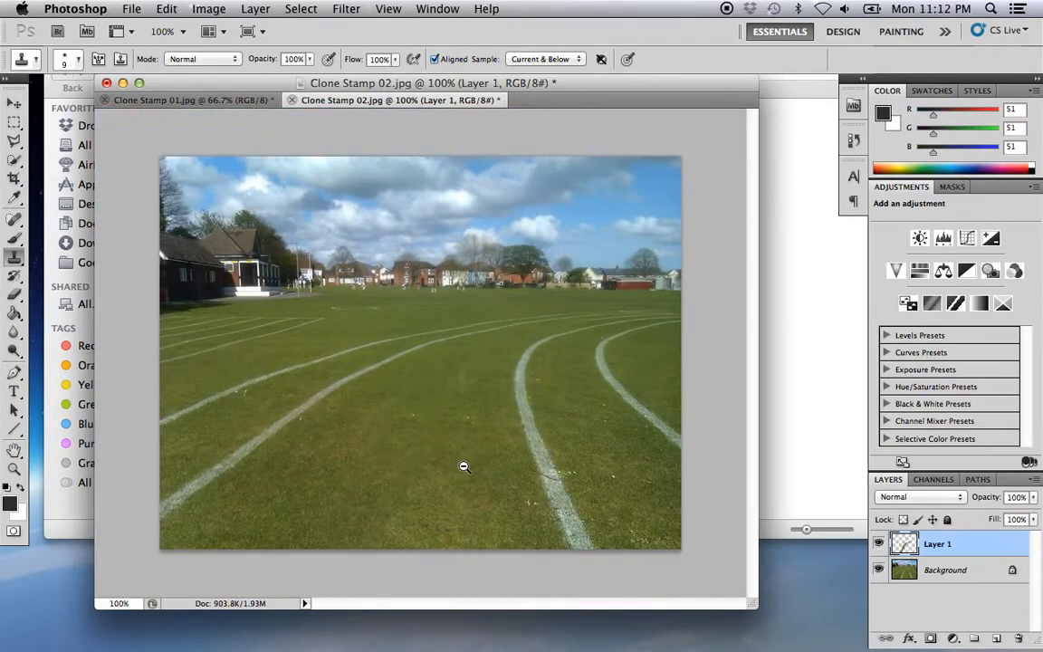
pyautogui.click(879, 543)
pyautogui.click(879, 543)
pyautogui.click(879, 543)
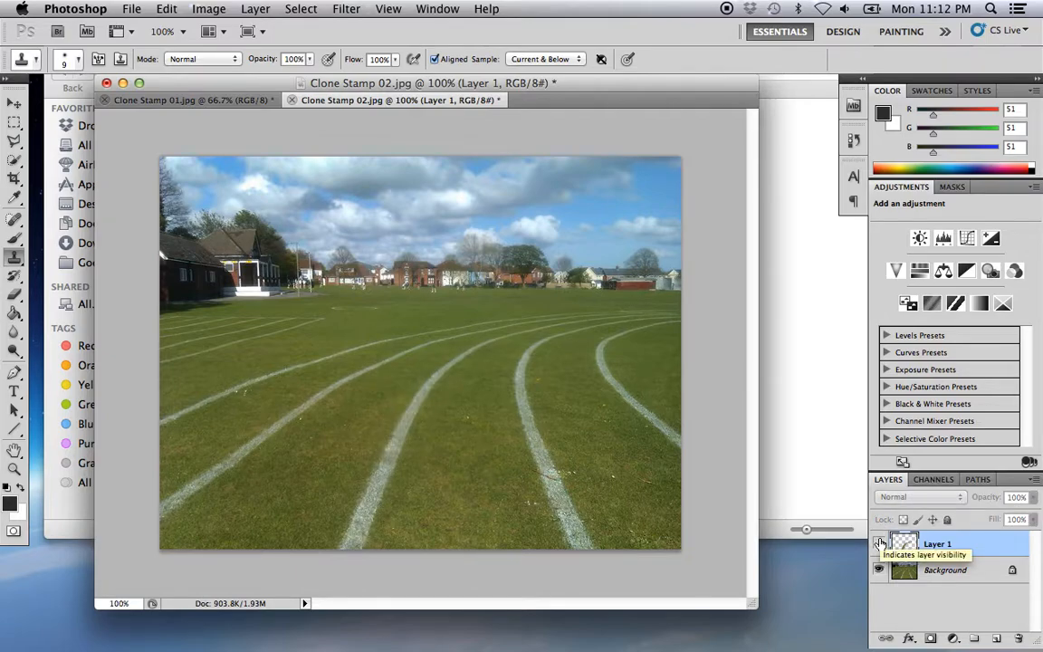
pyautogui.click(879, 543)
pyautogui.click(879, 543)
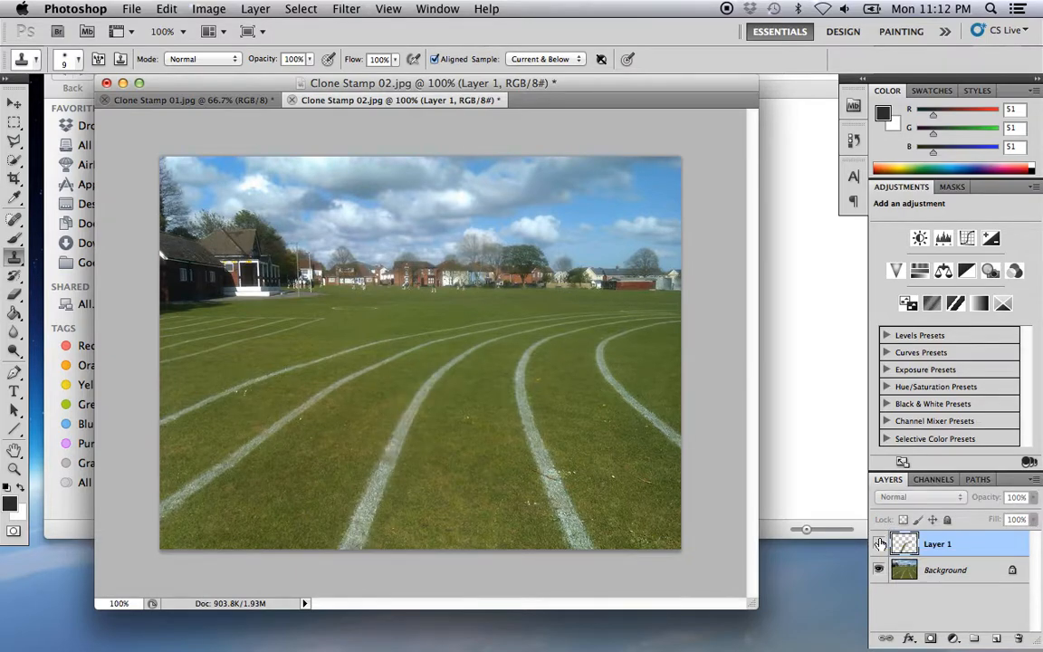
pyautogui.click(879, 543)
pyautogui.click(879, 543)
pyautogui.click(879, 543)
# Step: View Layer 1 without the Background, and the Background without Layer 1, to inspect the cloned pixels and the original separately
pyautogui.click(879, 569)
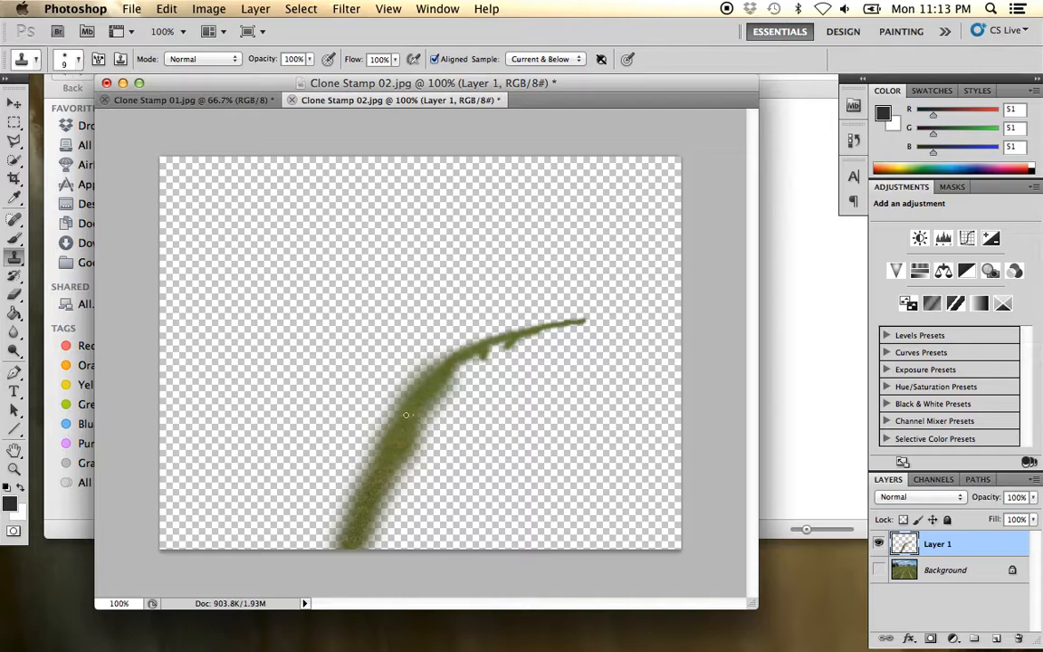
pyautogui.click(878, 543)
pyautogui.click(879, 570)
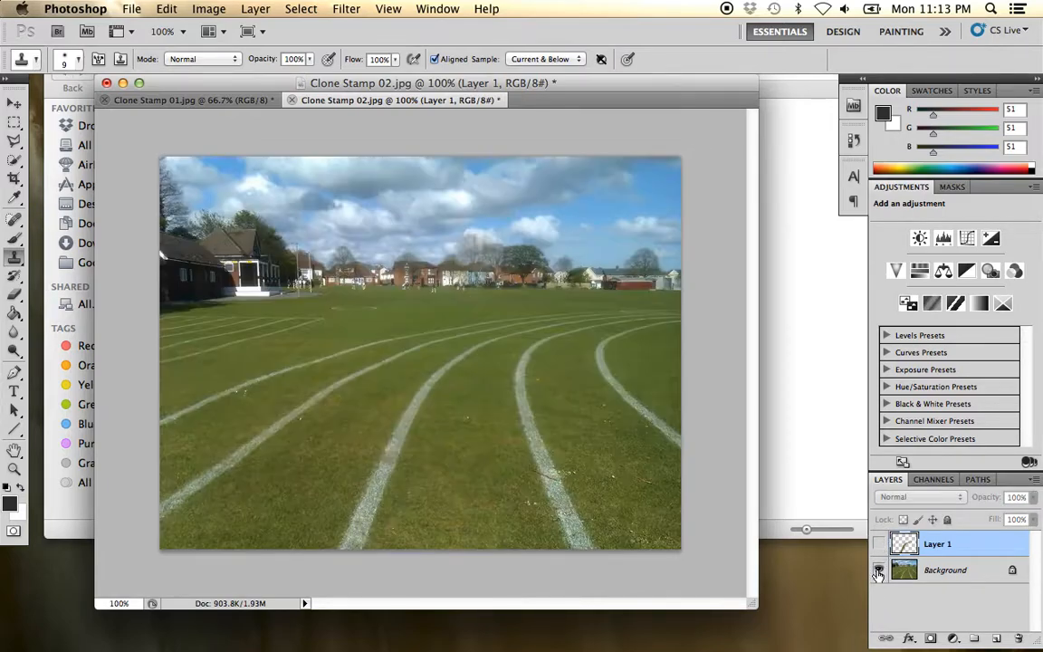
# Step: Compare the field again with Layer 1 shown and hidden, including a closer view, and leave the layer visible
pyautogui.click(878, 543)
pyautogui.click(879, 543)
pyautogui.click(879, 543)
pyautogui.click(879, 543)
pyautogui.click(879, 543)
pyautogui.click(879, 543)
pyautogui.click(879, 543)
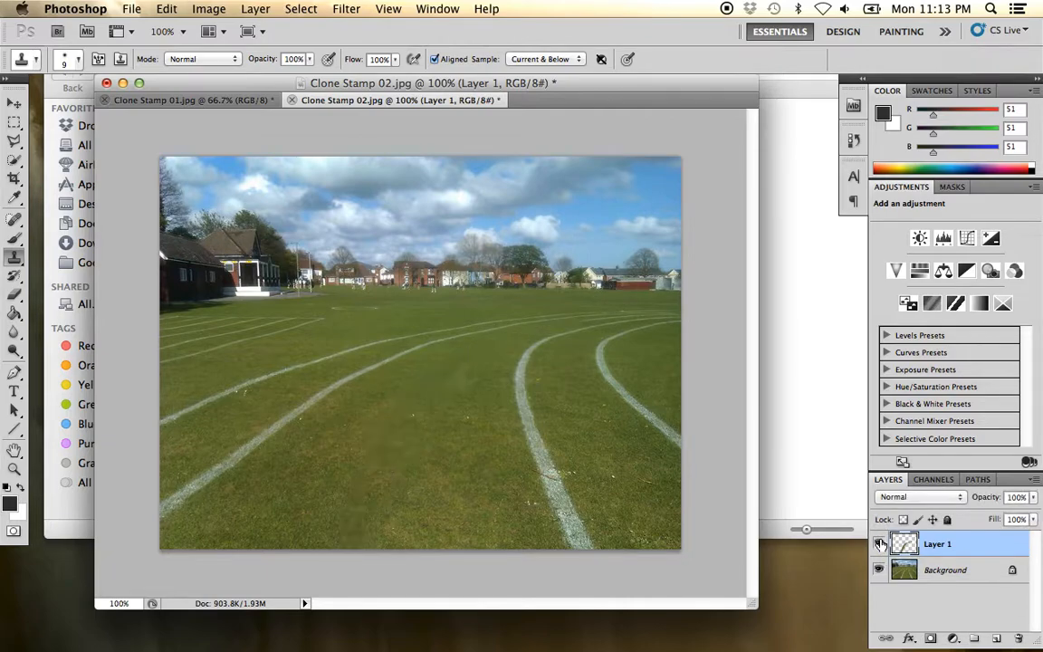
pyautogui.click(880, 543)
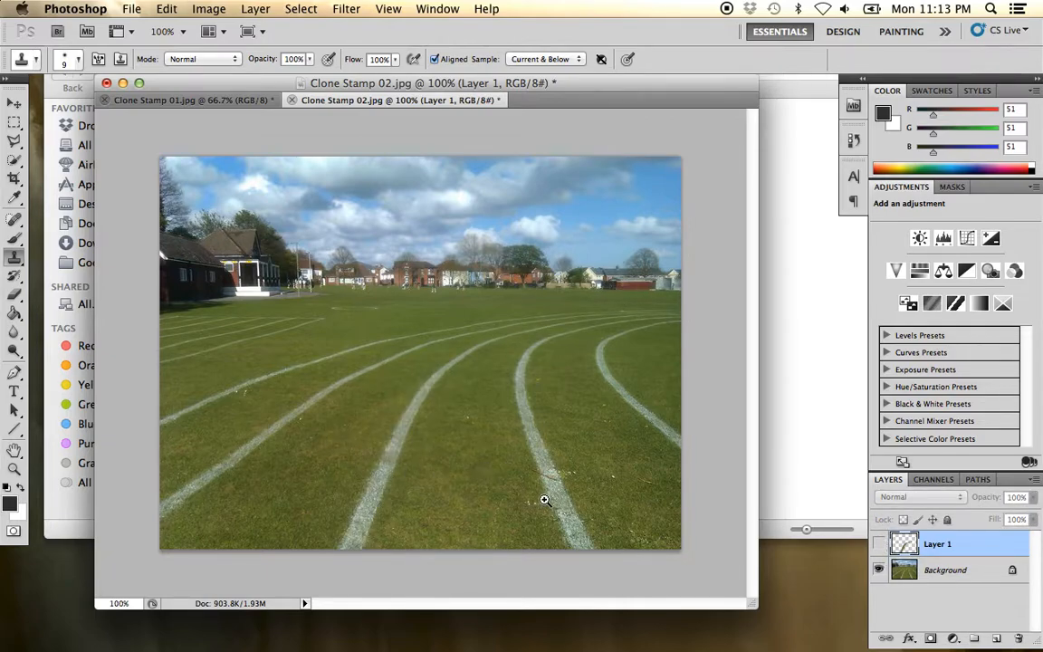
pyautogui.click(543, 498)
pyautogui.moveTo(406, 515); pyautogui.dragTo(500, 465)
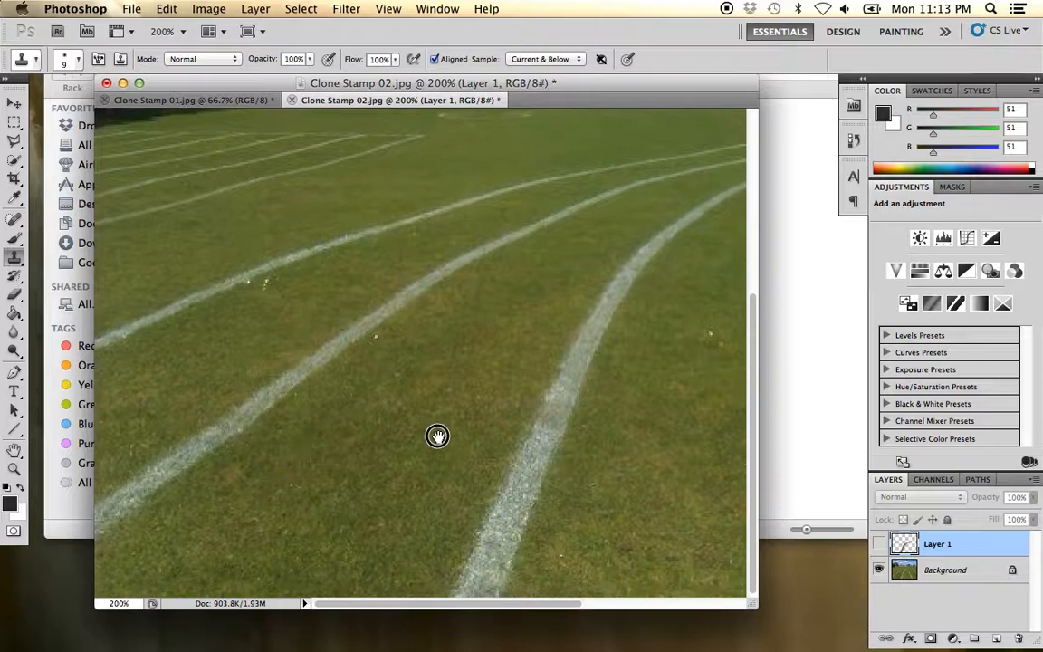
pyautogui.click(878, 543)
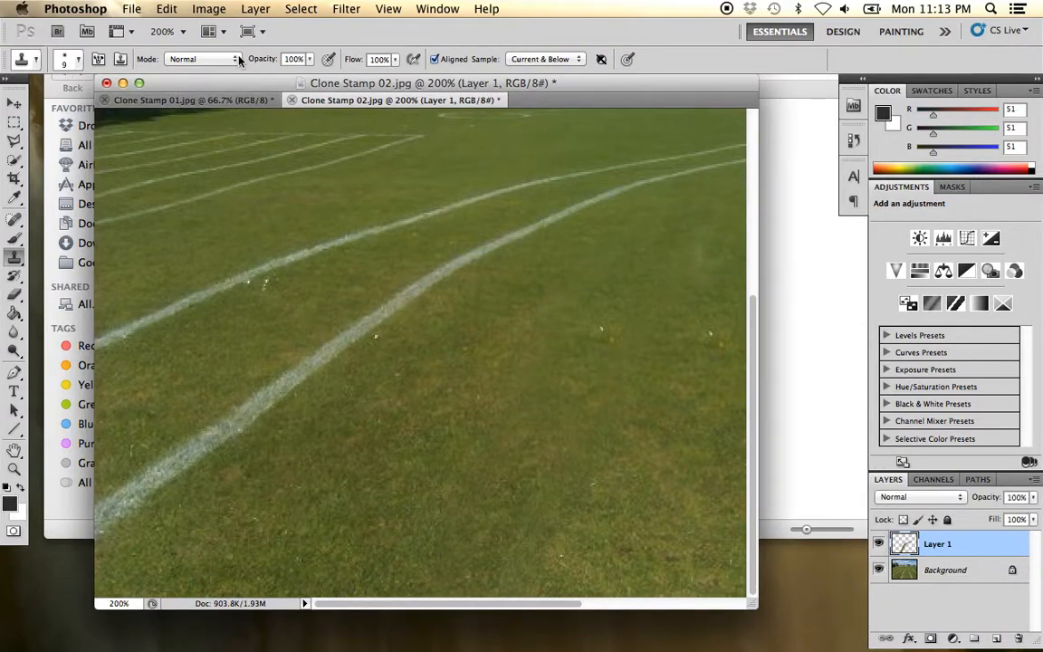
# Step: Set the Clone Stamp to 62% opacity and a 35 px brush, and clone sampled grass over the next line to the left
pyautogui.click(311, 59)
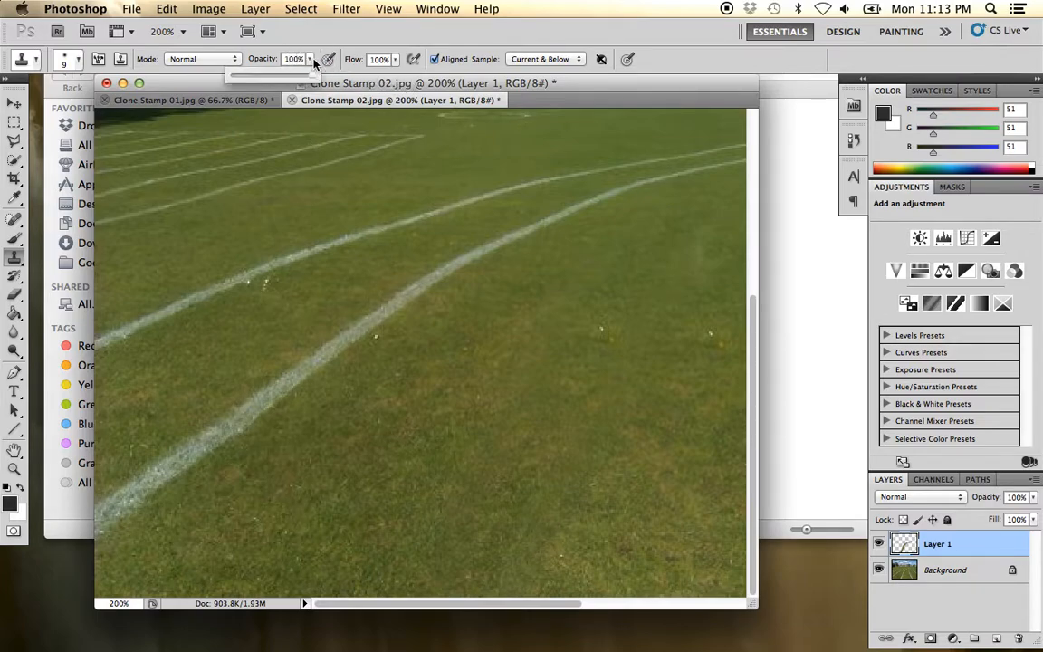
pyautogui.moveTo(311, 77); pyautogui.dragTo(282, 74)
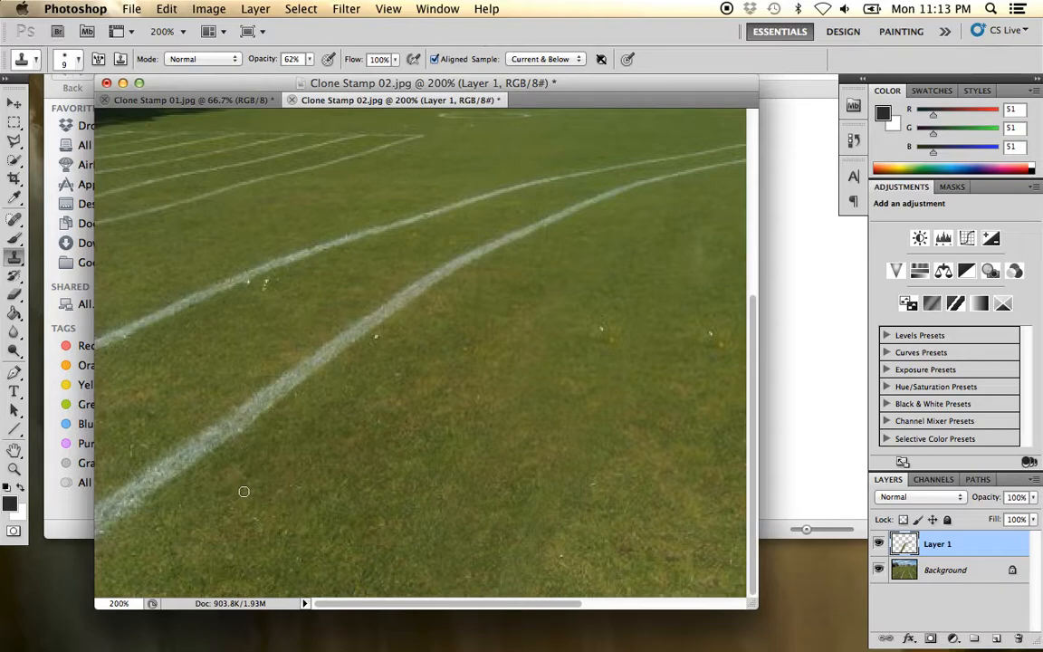
pyautogui.press(']')
pyautogui.press(']')
pyautogui.press(']')
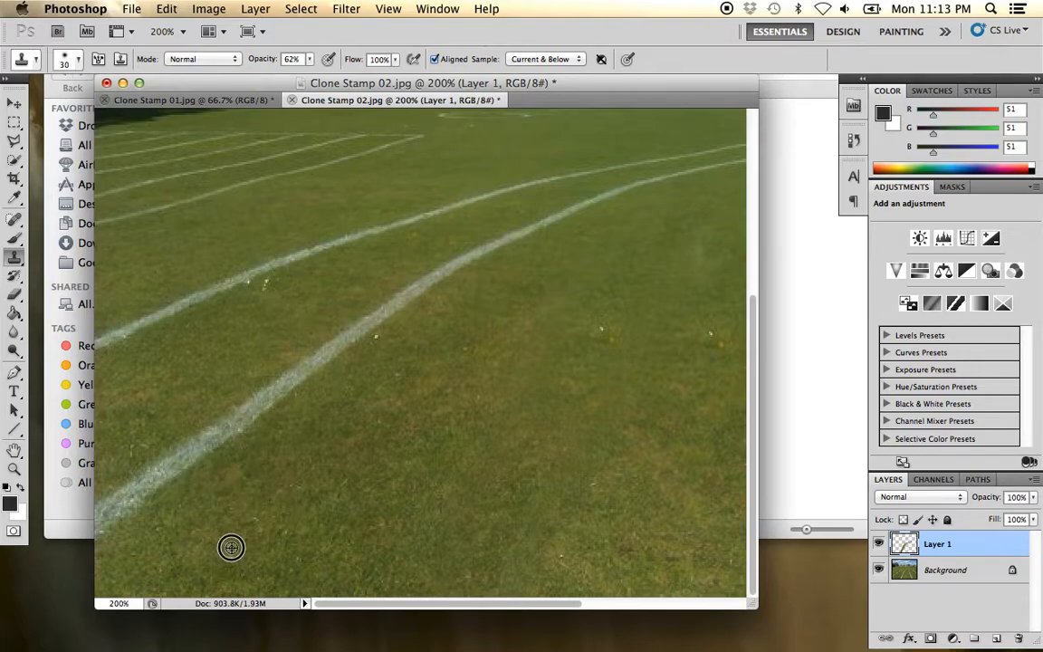
pyautogui.press(']')
pyautogui.press(']')
pyautogui.press(']')
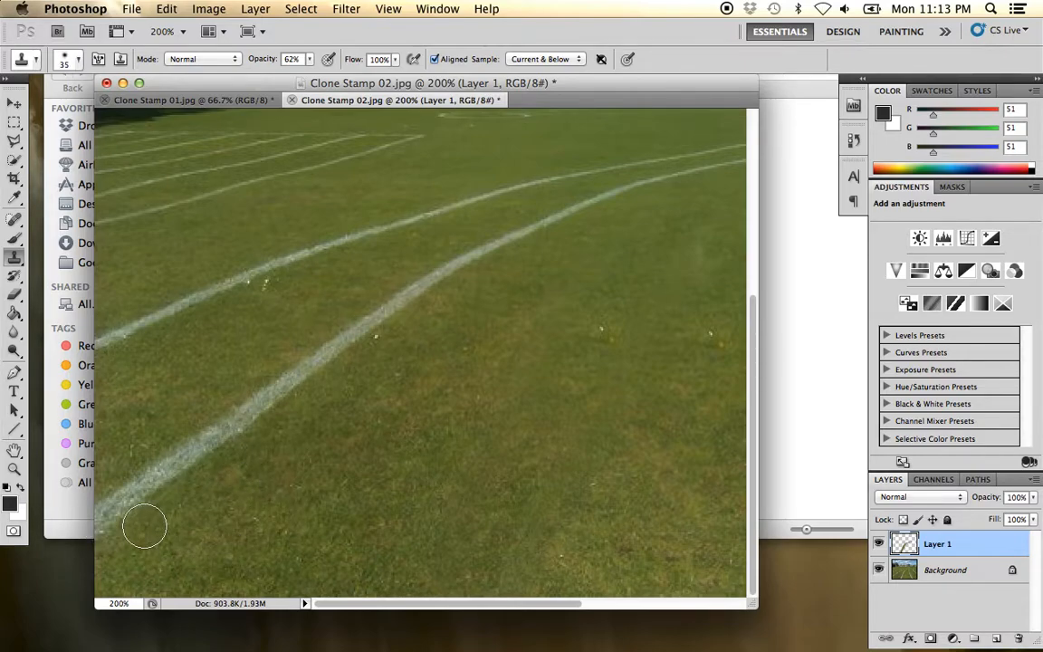
pyautogui.moveTo(117, 513)
pyautogui.mouseDown()
pyautogui.moveTo(373, 313)
pyautogui.moveTo(502, 241)
pyautogui.mouseUp()
# Step: Continue cloning at 62% opacity along the line's middle stretch, undoing the first stroke and repainting it with a smaller brush
pyautogui.moveTo(559, 283); pyautogui.dragTo(445, 351)
pyautogui.keyDown('super'); pyautogui.click(446, 321); pyautogui.keyUp('super')
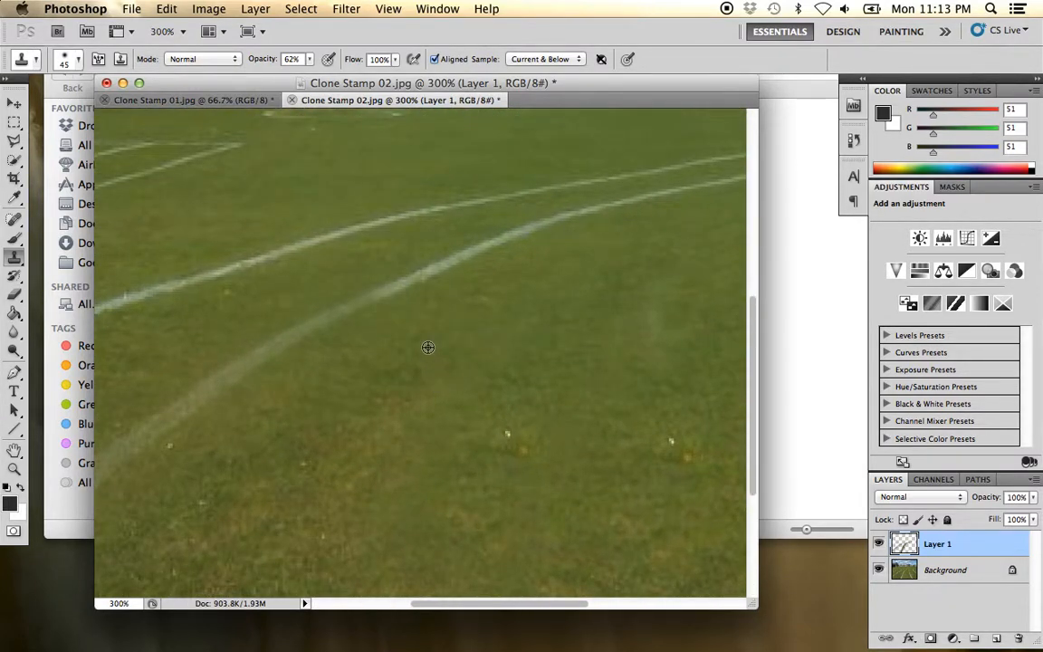
pyautogui.moveTo(394, 301); pyautogui.dragTo(380, 312)
pyautogui.press('[')
pyautogui.press('[')
pyautogui.press('super+z')
pyautogui.moveTo(384, 292)
pyautogui.mouseDown()
pyautogui.moveTo(606, 200)
pyautogui.moveTo(621, 244)
pyautogui.moveTo(414, 315)
pyautogui.moveTo(378, 324)
pyautogui.mouseUp()
# Step: Reduce the brush to 15 px, resample grass and clone it over the line's far stretch, and view the whole photo
pyautogui.press('space')
pyautogui.press('[')
pyautogui.press('[')
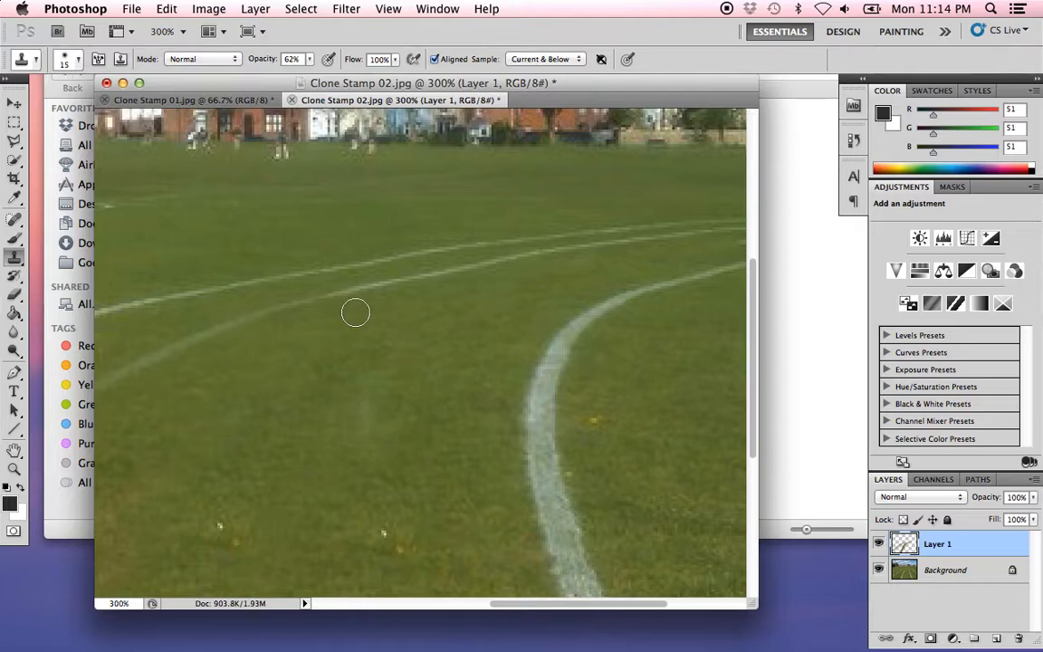
pyautogui.keyDown('alt'); pyautogui.click(355, 328); pyautogui.keyUp('alt')
pyautogui.click(344, 292)
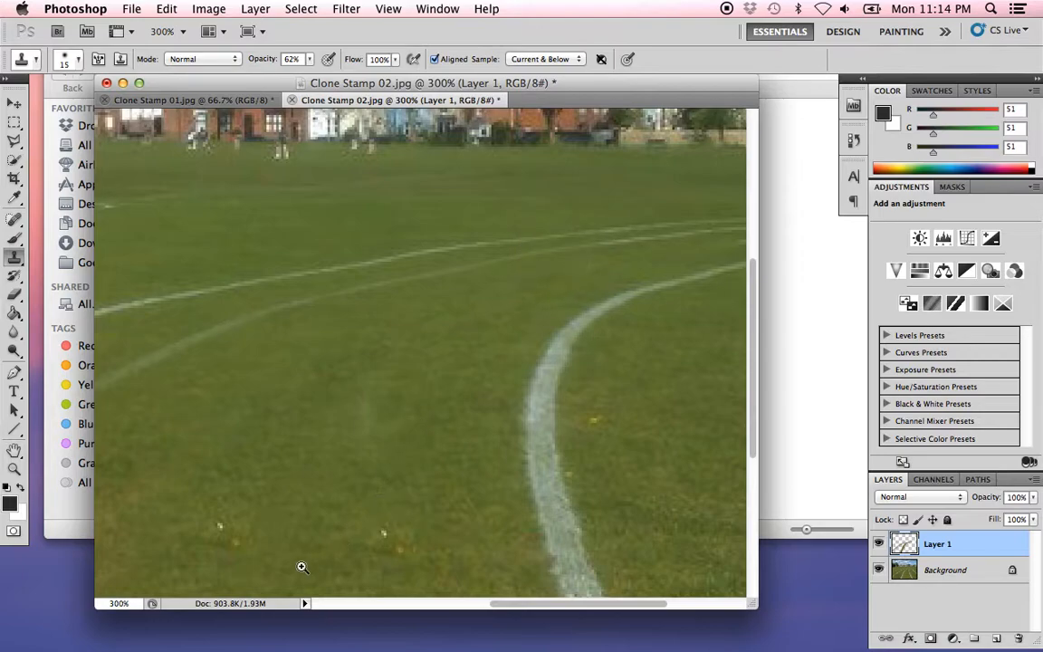
pyautogui.keyDown('alt'); pyautogui.click(291, 459); pyautogui.keyUp('alt')
pyautogui.keyDown('alt'); pyautogui.click(306, 436); pyautogui.keyUp('alt')
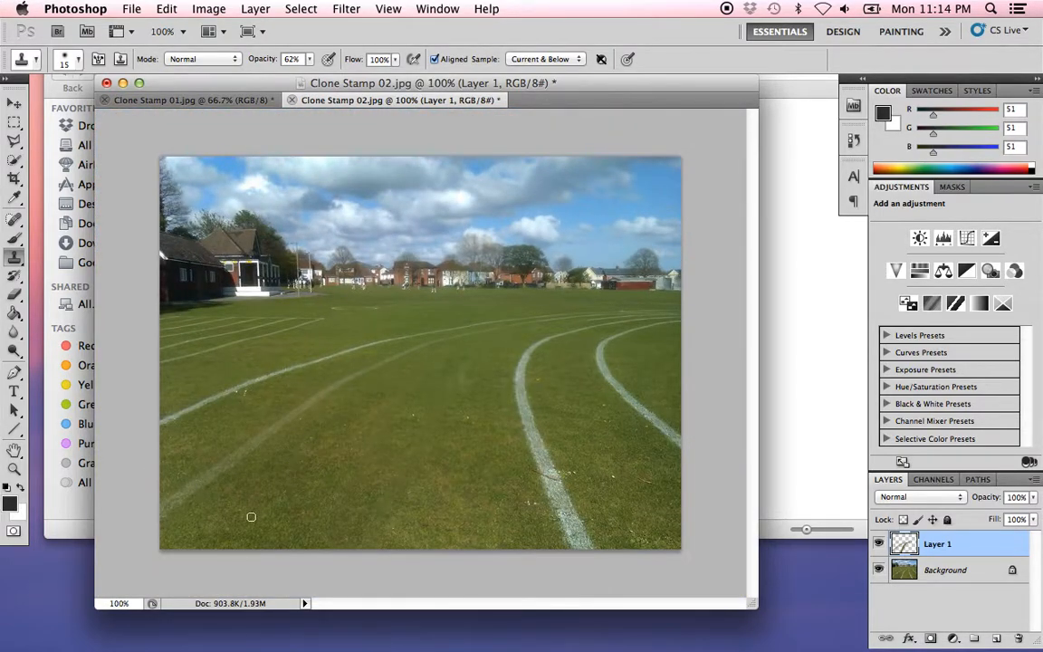